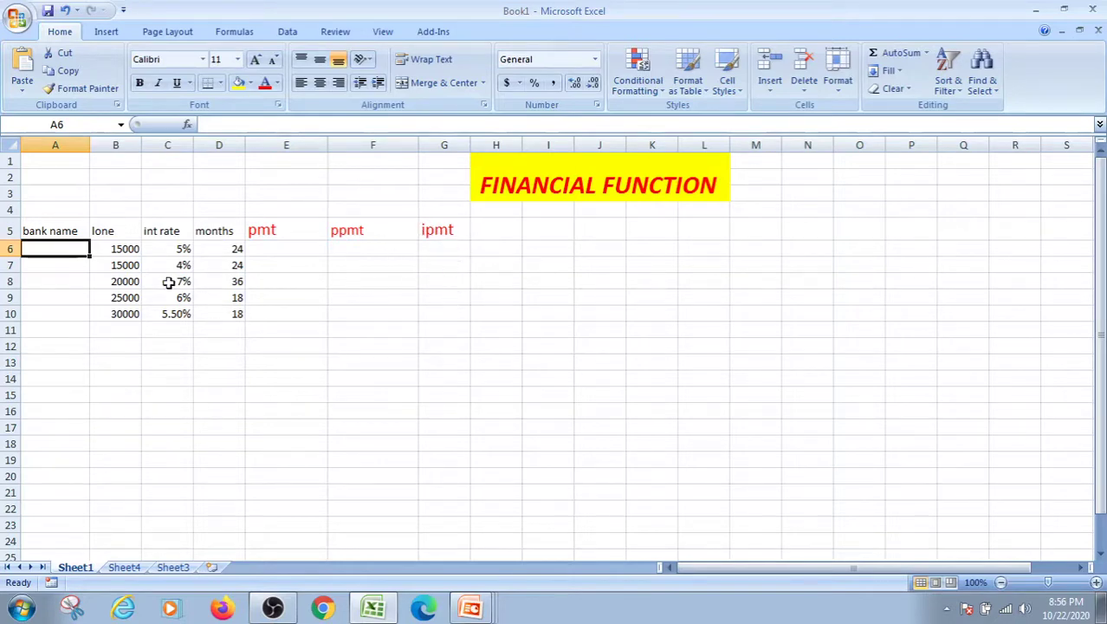
Enter the bank names sbi, hdfc and sbi in cells A6, A7 and A8.
{"action": "double_click", "coordinate": [62, 249]}
{"action": "type", "text": "sbi"}
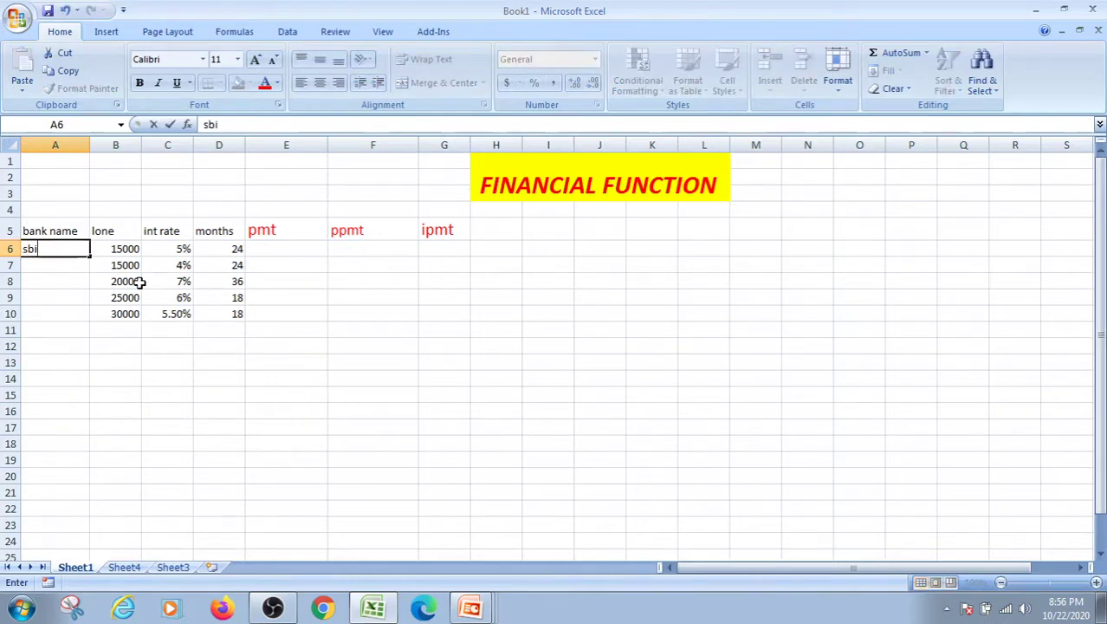
{"action": "left_click", "coordinate": [67, 265]}
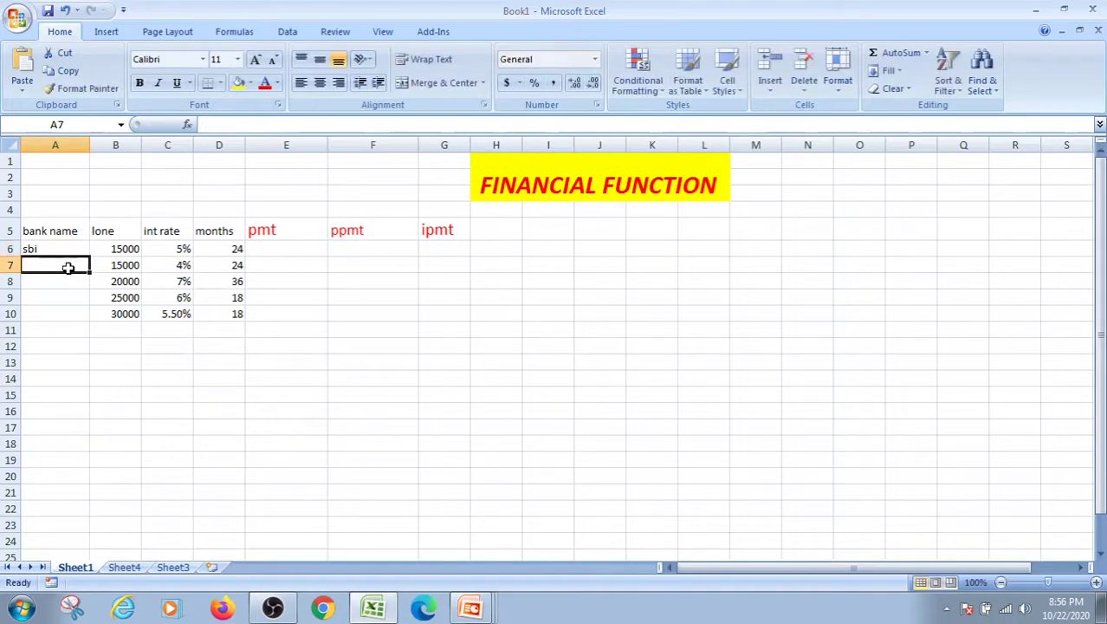
{"action": "type", "text": "h"}
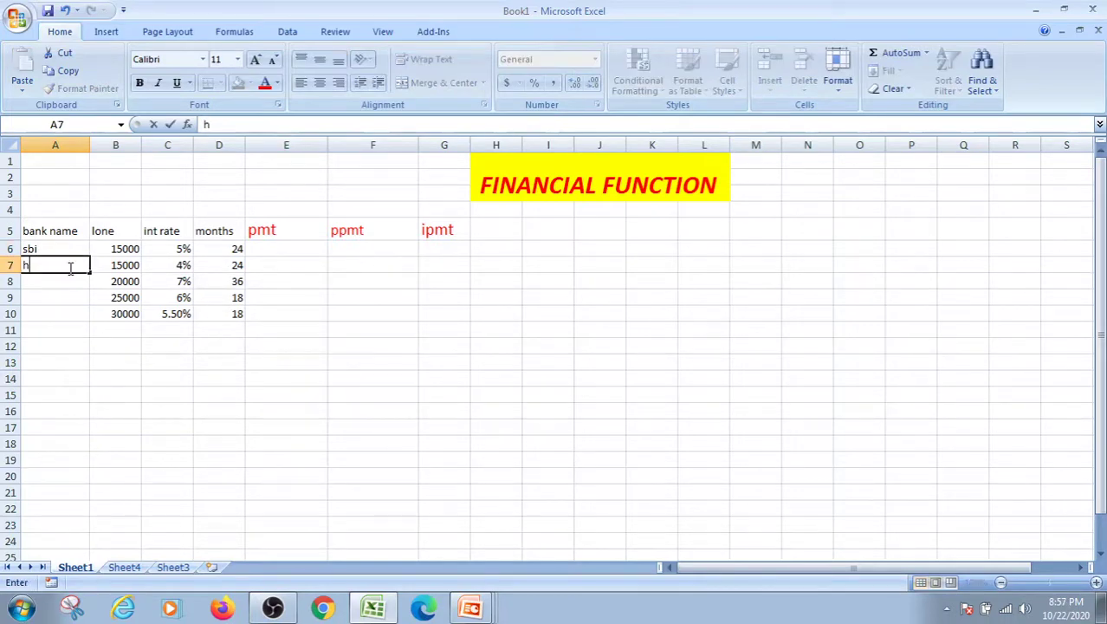
{"action": "type", "text": "dfc"}
{"action": "left_click", "coordinate": [65, 284]}
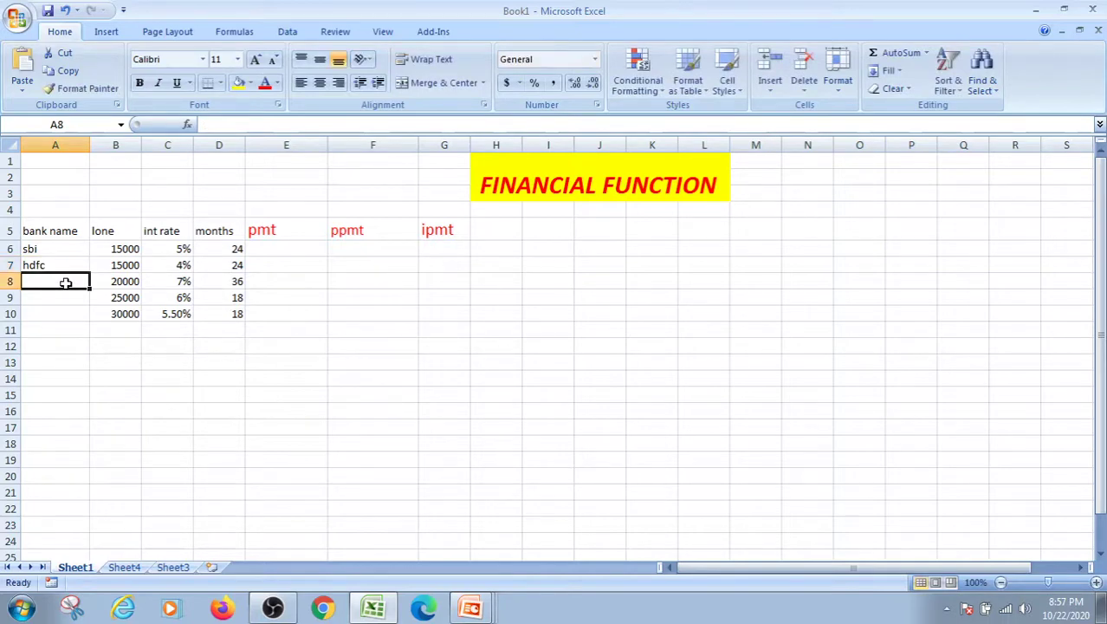
{"action": "type", "text": "sbi"}
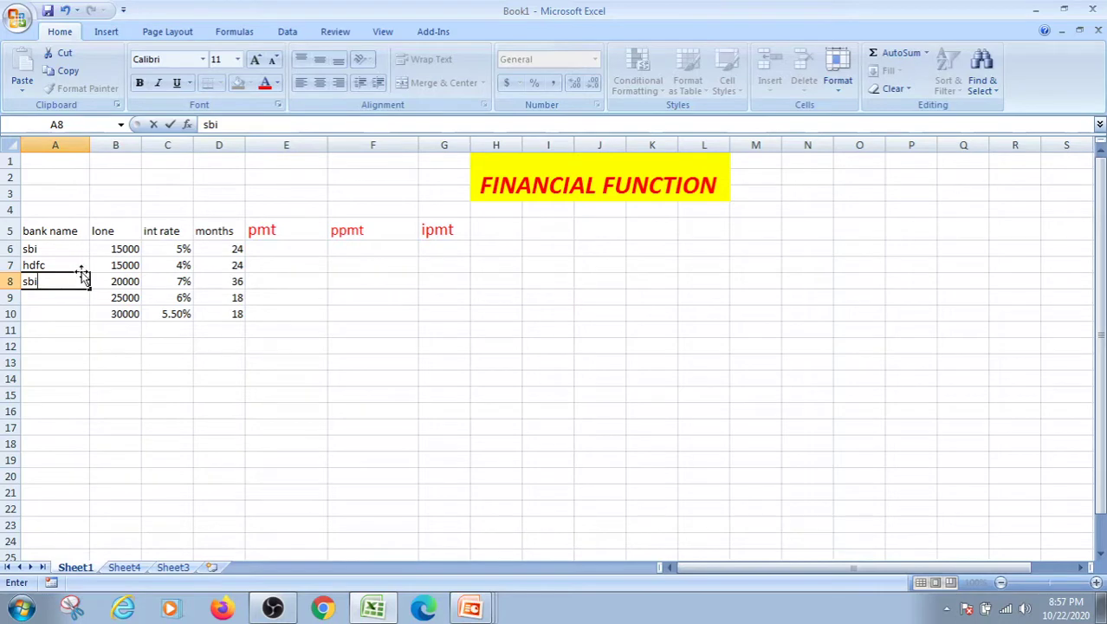
Enter the bank names sbh in A9 and indian in A10.
{"action": "left_click", "coordinate": [65, 299]}
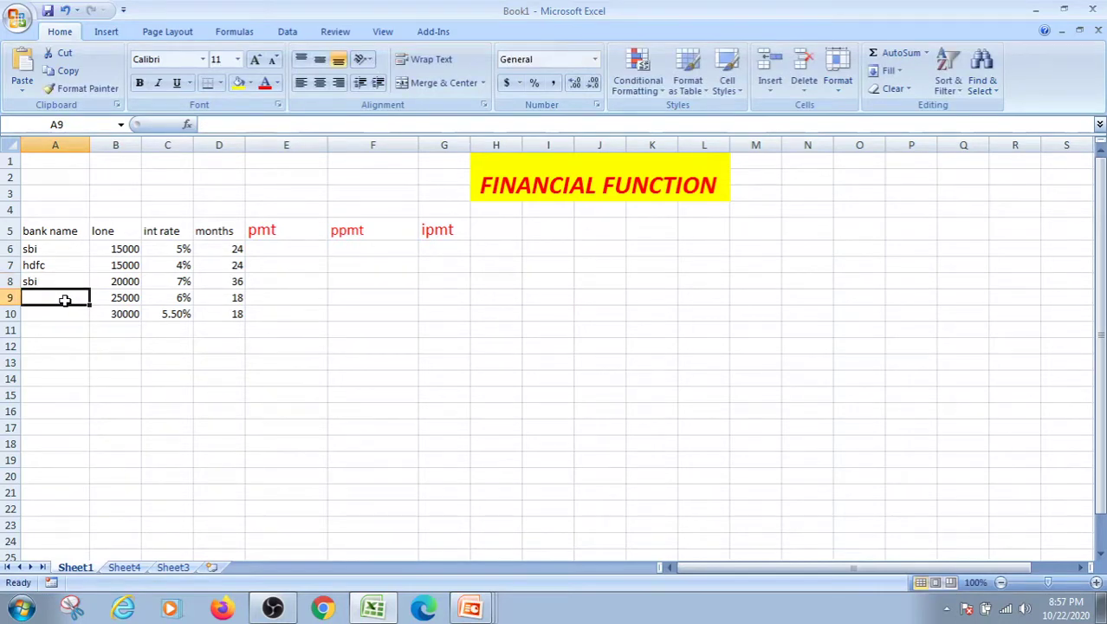
{"action": "type", "text": "sbh"}
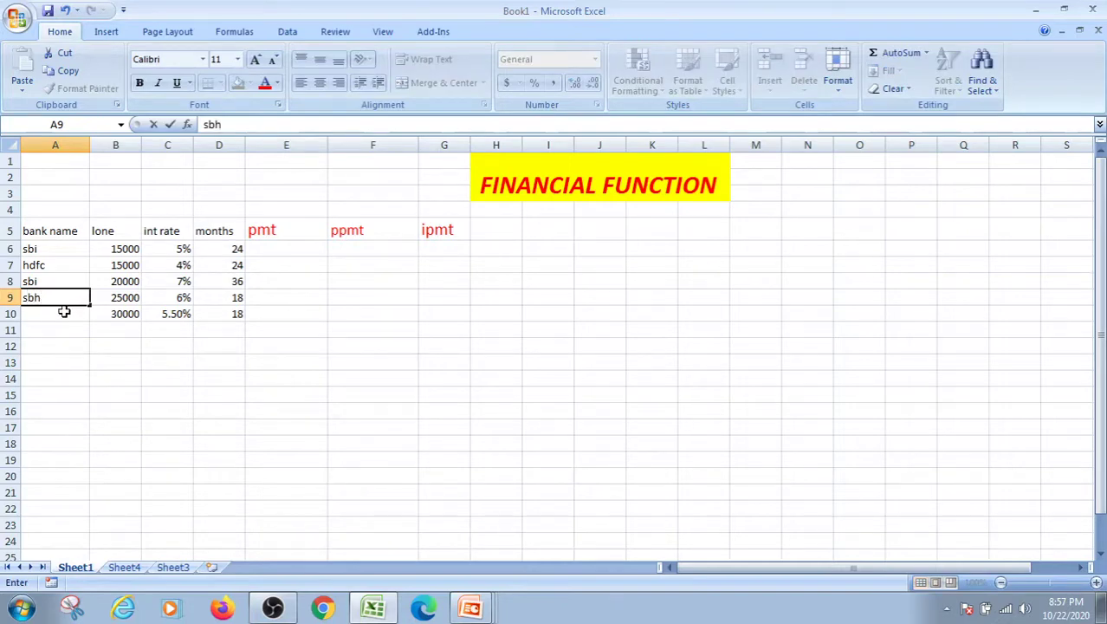
{"action": "left_click", "coordinate": [60, 316]}
{"action": "type", "text": "iv"}
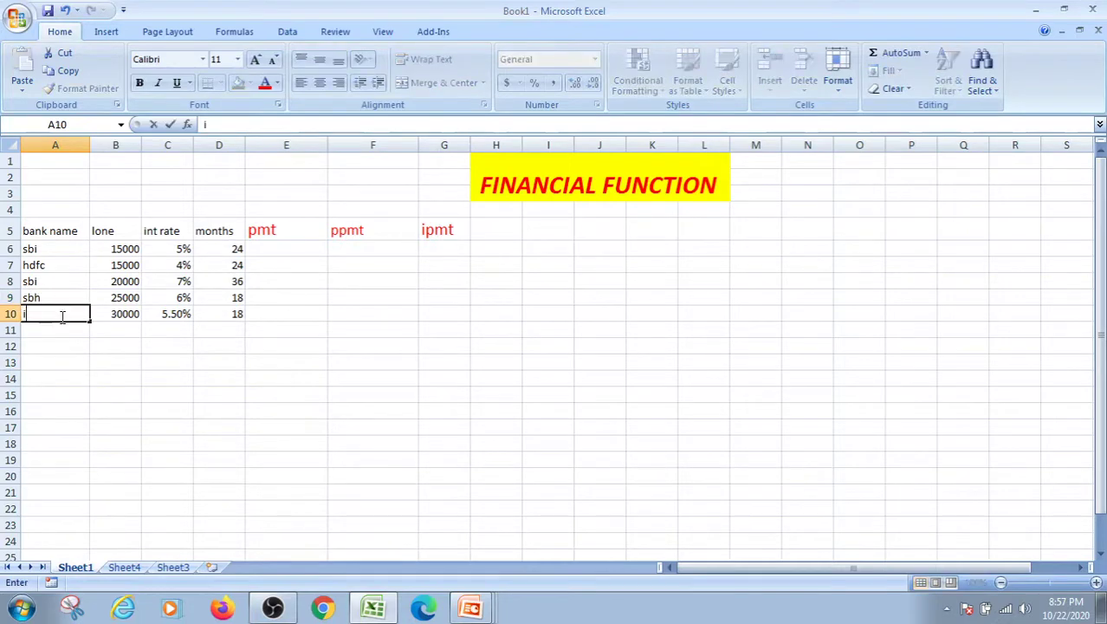
{"action": "key", "text": "BackSpace"}
{"action": "key", "text": "BackSpace"}
{"action": "type", "text": "indian"}
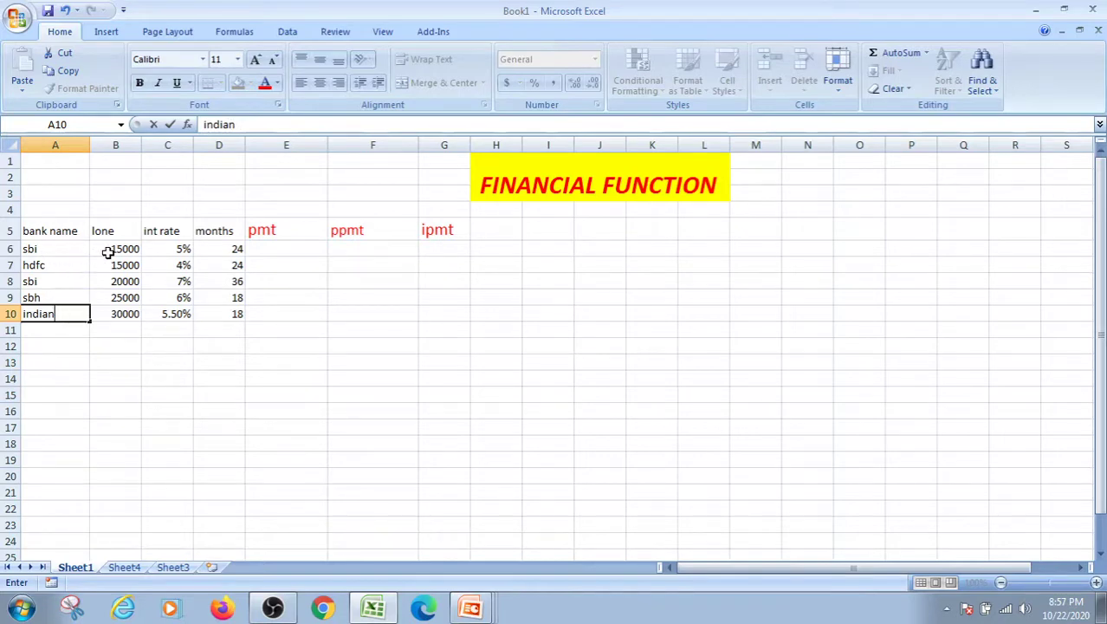
Change the first three loan amounts to 150000 in B6, 150000 in B7 and 200000 in B8.
{"action": "left_click", "coordinate": [132, 250]}
{"action": "double_click", "coordinate": [133, 249]}
{"action": "type", "text": "0"}
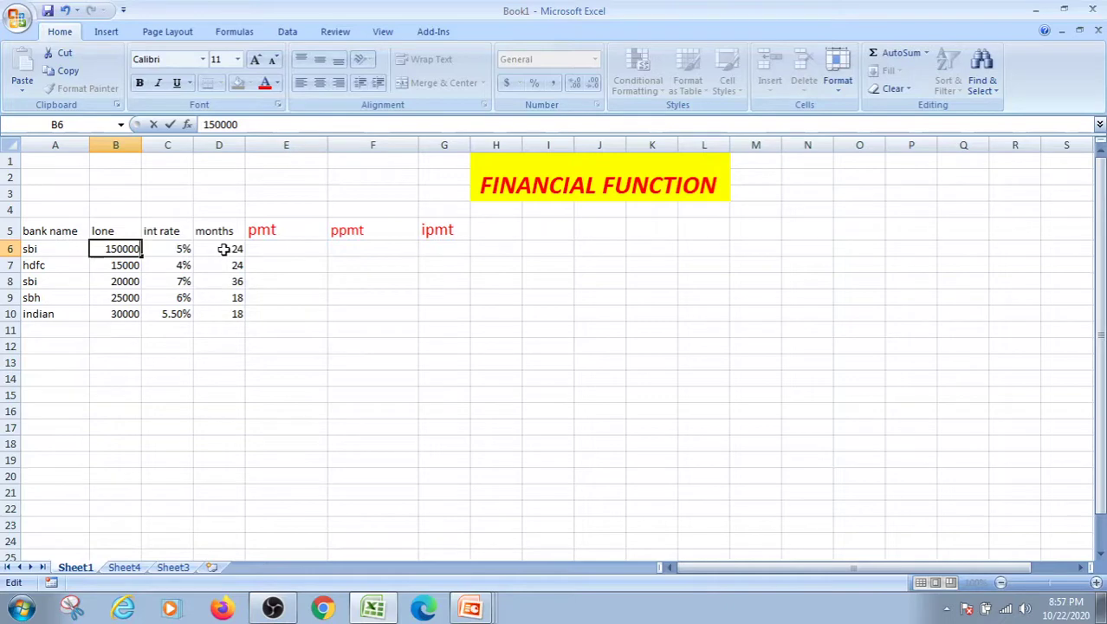
{"action": "left_click", "coordinate": [137, 265]}
{"action": "double_click", "coordinate": [137, 265]}
{"action": "type", "text": "0"}
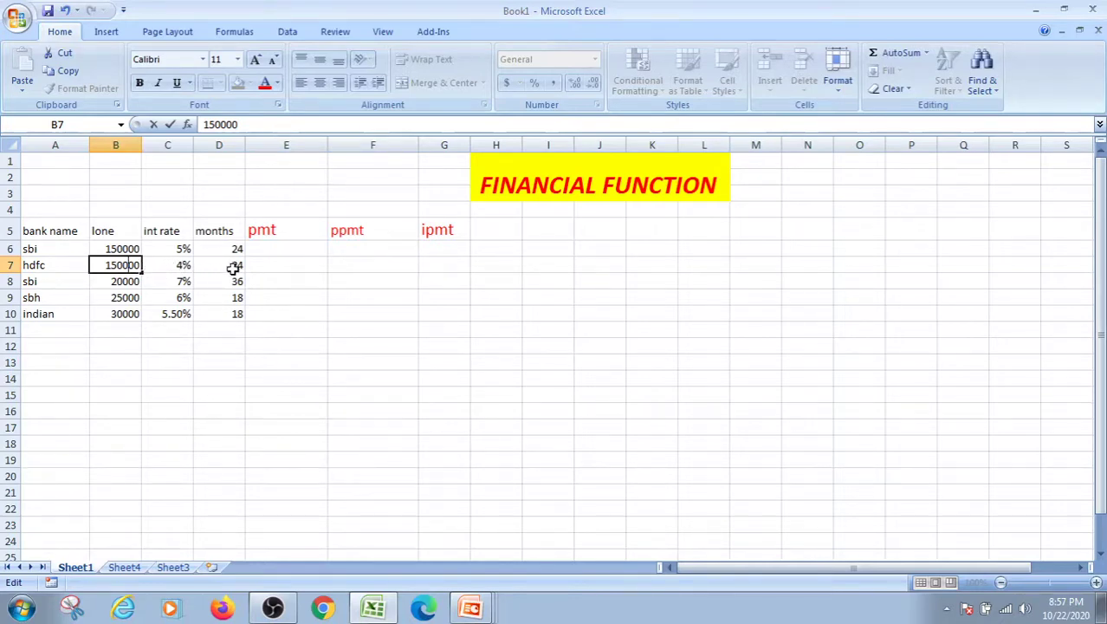
{"action": "left_click", "coordinate": [140, 283]}
{"action": "double_click", "coordinate": [142, 285]}
{"action": "type", "text": "0"}
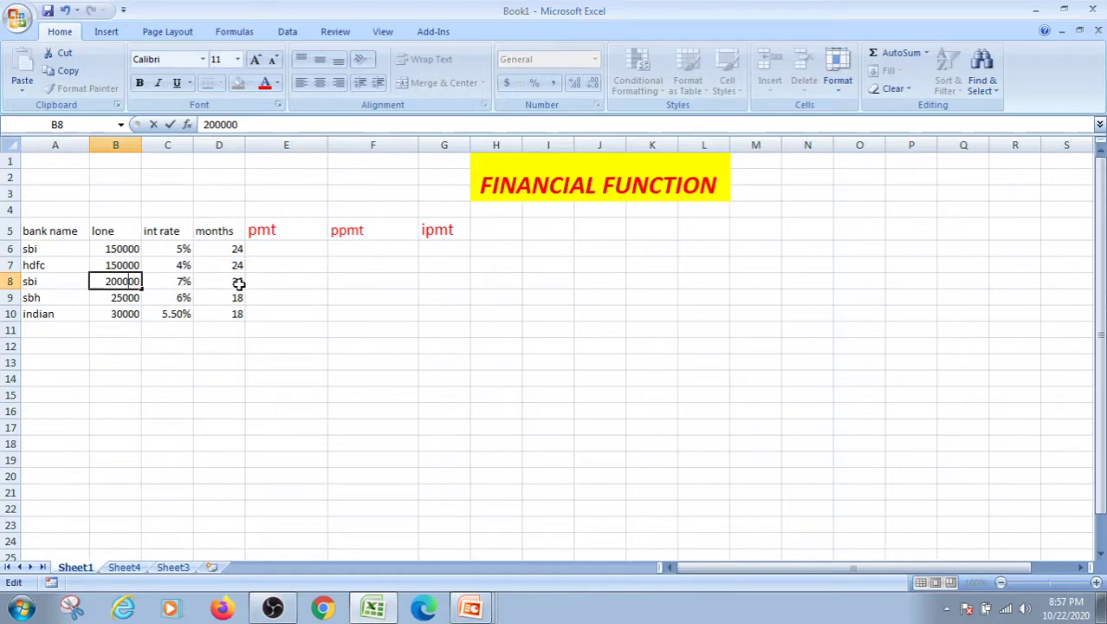
Change the last two loan amounts to 250000 in B9 and 300000 in B10.
{"action": "left_click", "coordinate": [127, 297]}
{"action": "double_click", "coordinate": [141, 299]}
{"action": "type", "text": "0"}
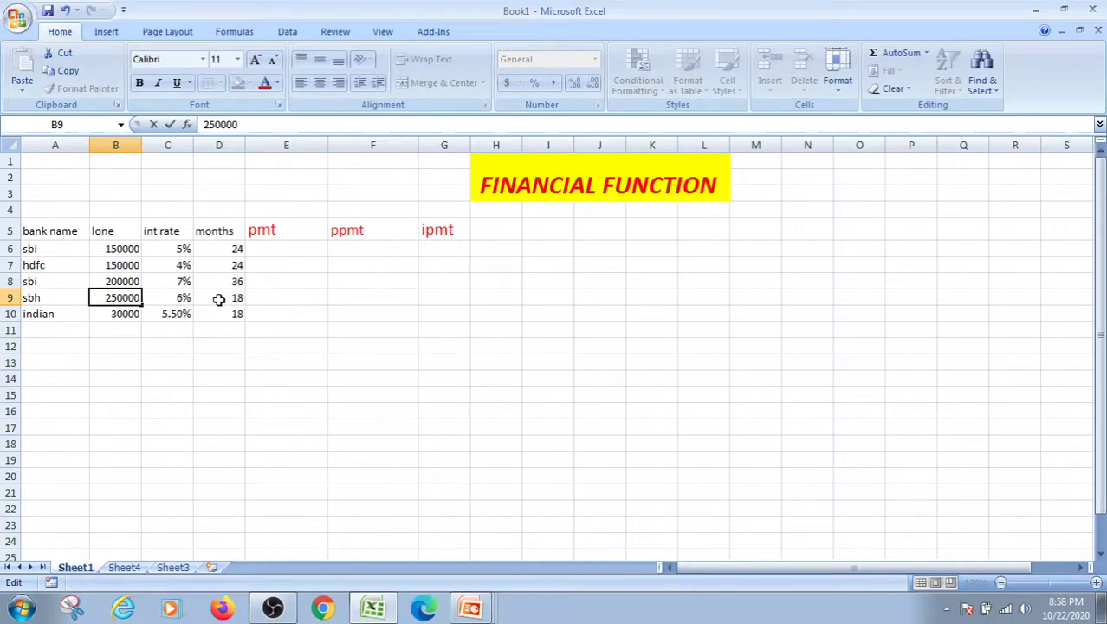
{"action": "left_click", "coordinate": [130, 313]}
{"action": "double_click", "coordinate": [133, 314]}
{"action": "type", "text": "0"}
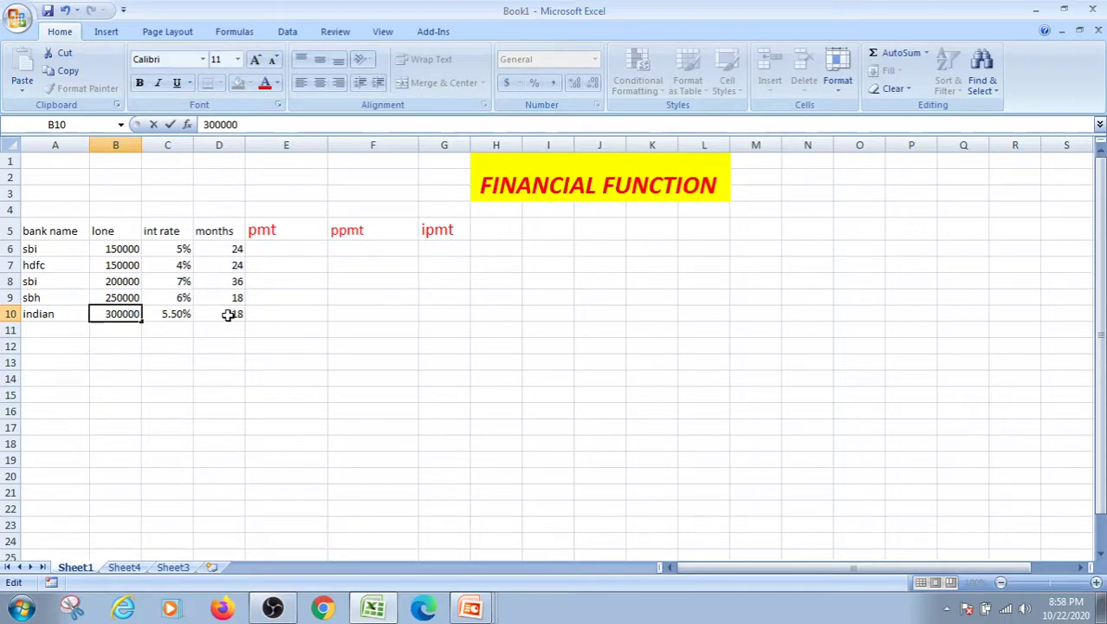
Begin a formula in E6, the first cell under the pmt heading.
{"action": "left_click", "coordinate": [291, 257]}
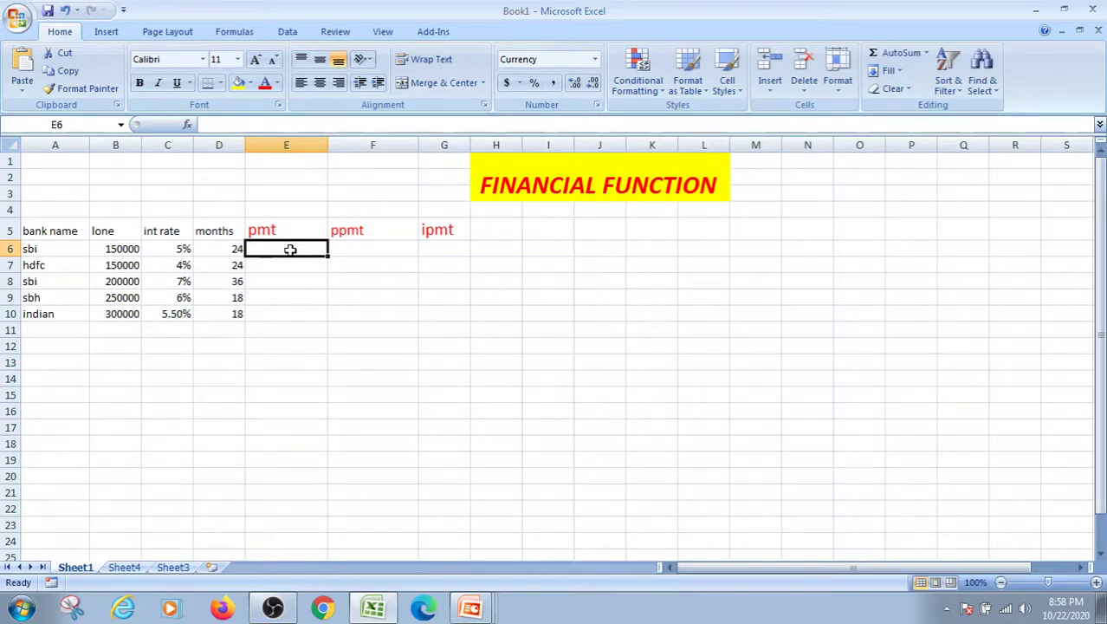
{"action": "double_click", "coordinate": [290, 250]}
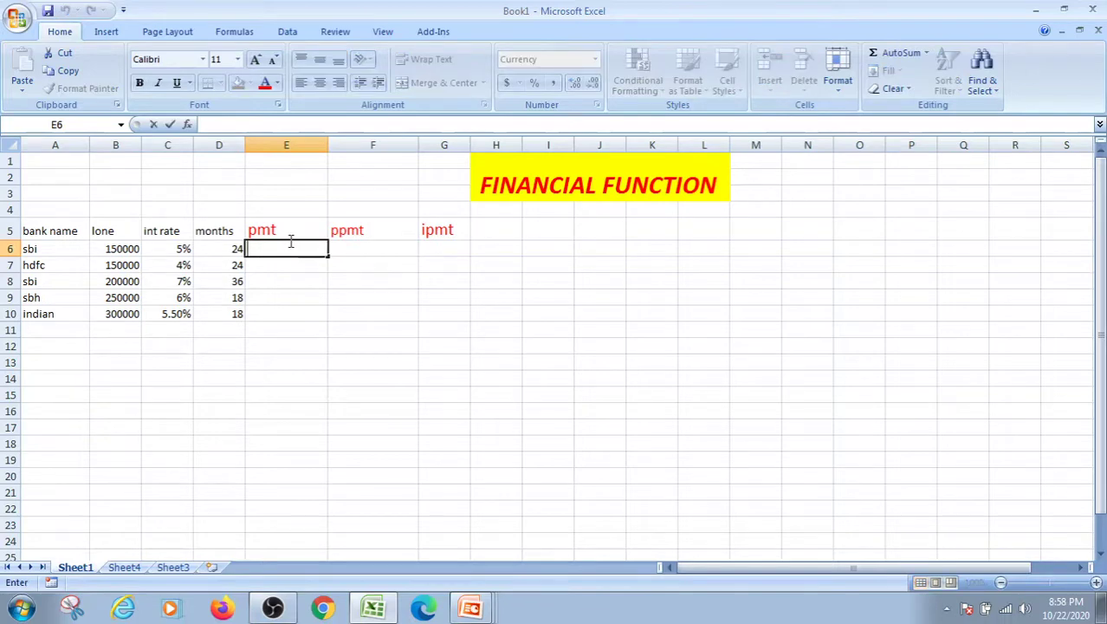
{"action": "type", "text": "="}
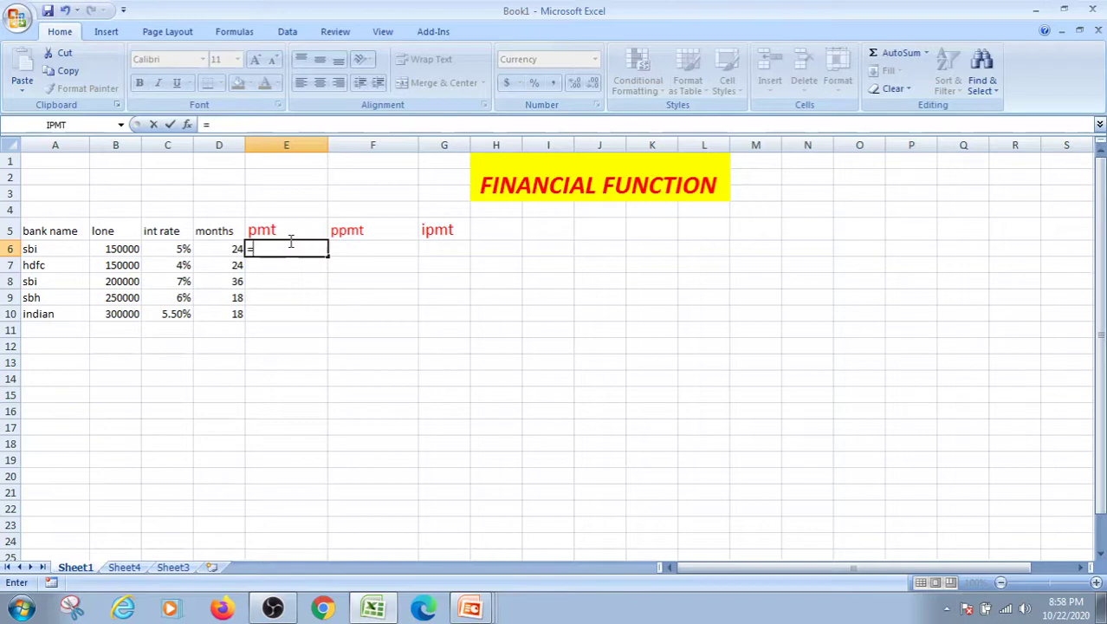
{"action": "key", "text": "alt"}
{"action": "key", "text": "Right"}
{"action": "key", "text": "Right"}
{"action": "key", "text": "Right"}
{"action": "key", "text": "Right"}
{"action": "key", "text": "Right"}
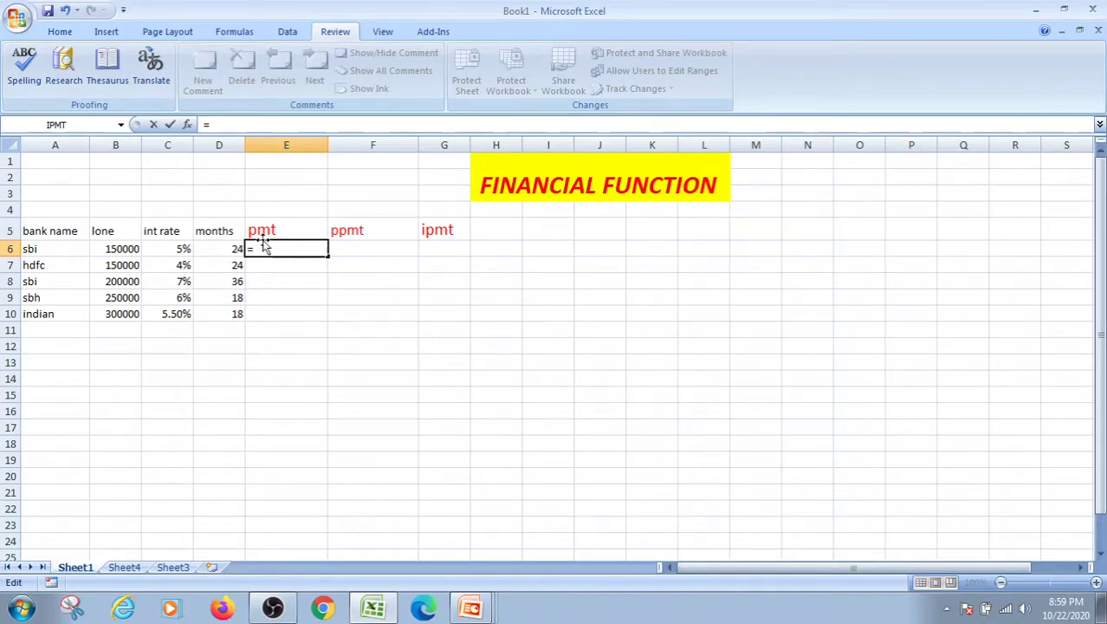
{"action": "left_click", "coordinate": [58, 33]}
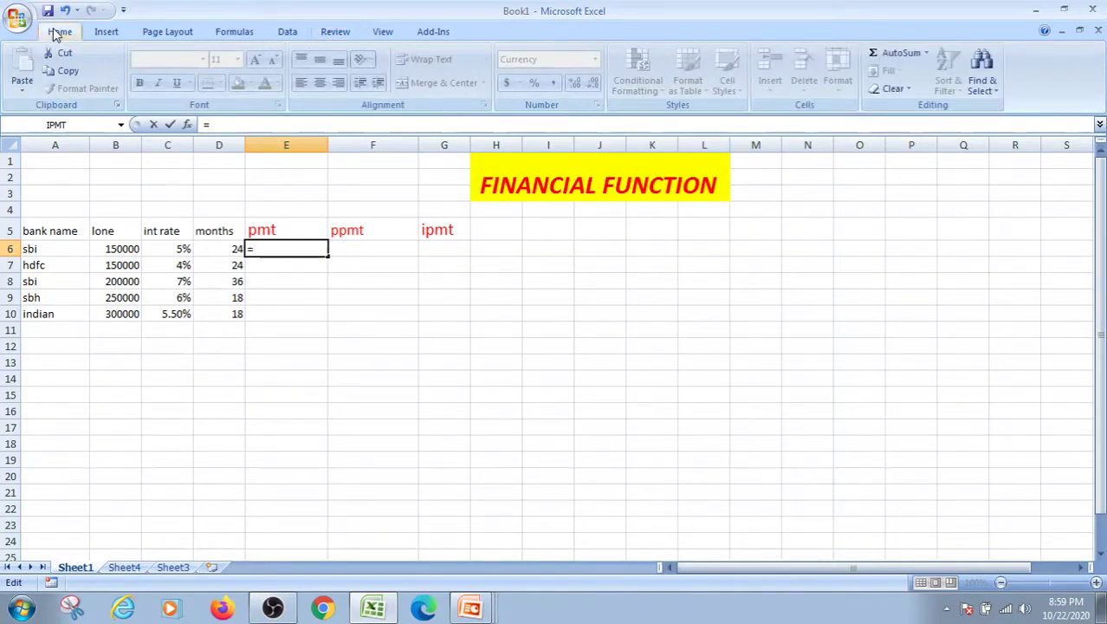
Insert the PMT function into the E6 formula and set its Rate argument to C6/12.
{"action": "left_click", "coordinate": [189, 126]}
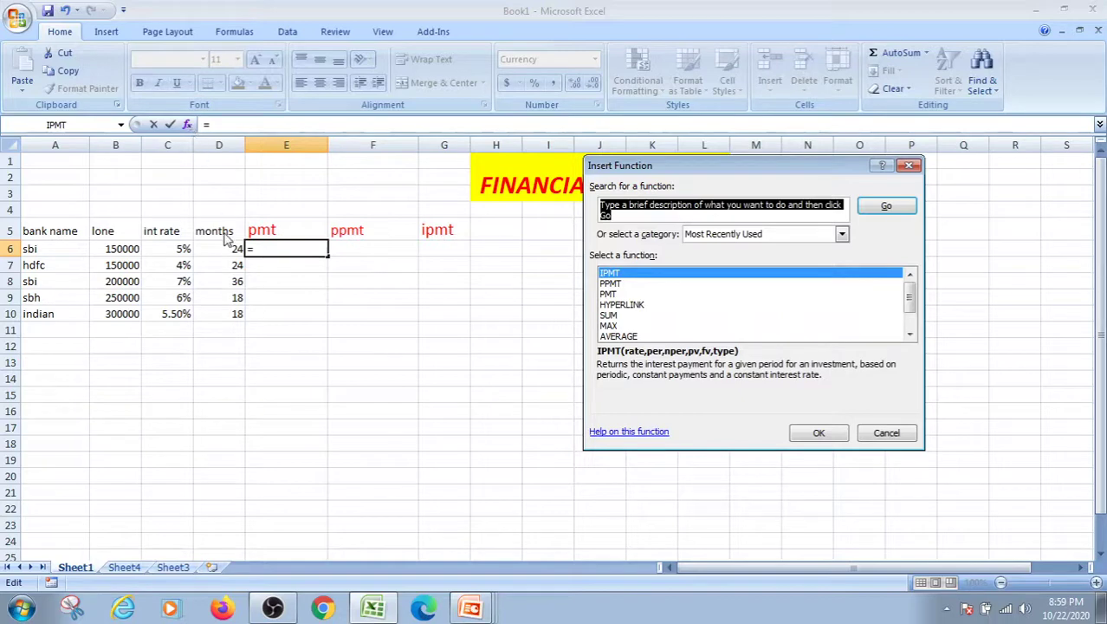
{"action": "left_click", "coordinate": [610, 294]}
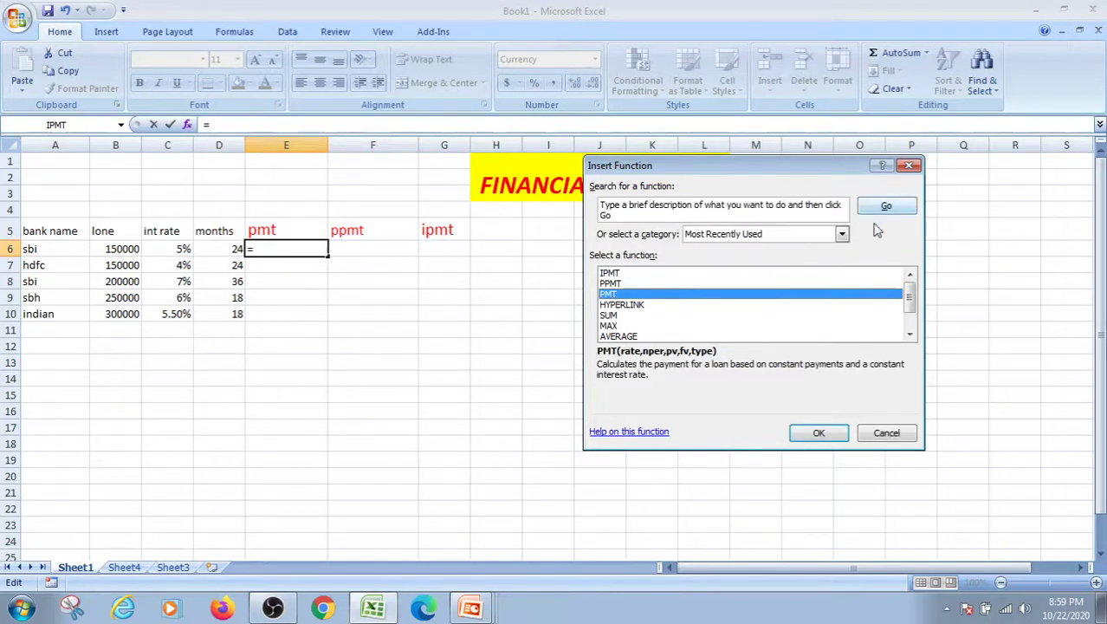
{"action": "left_click", "coordinate": [819, 434]}
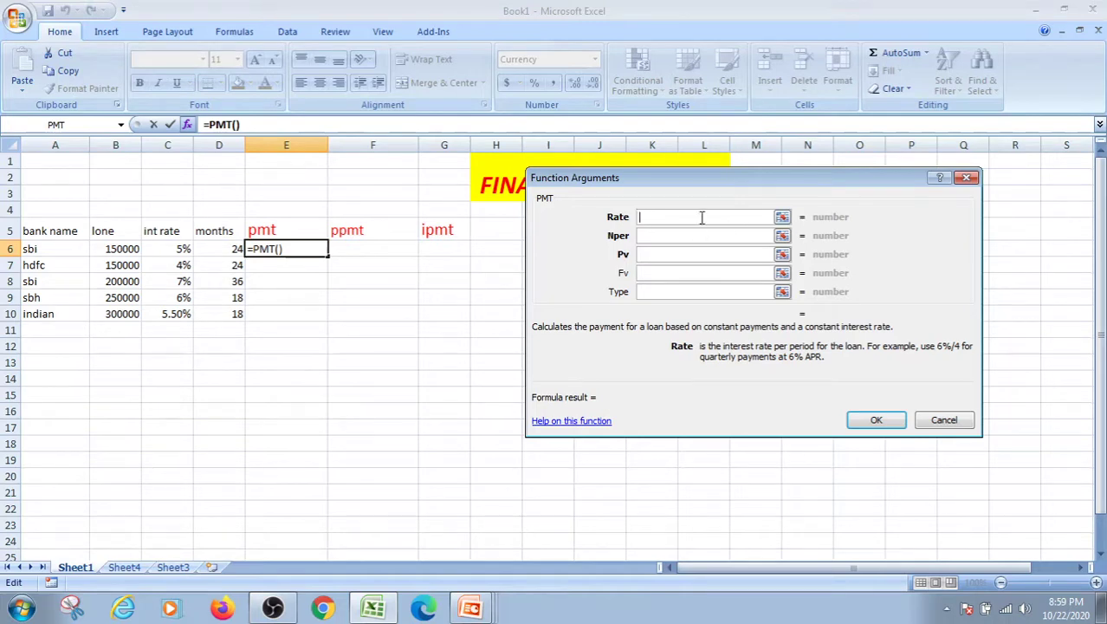
{"action": "left_click", "coordinate": [164, 249]}
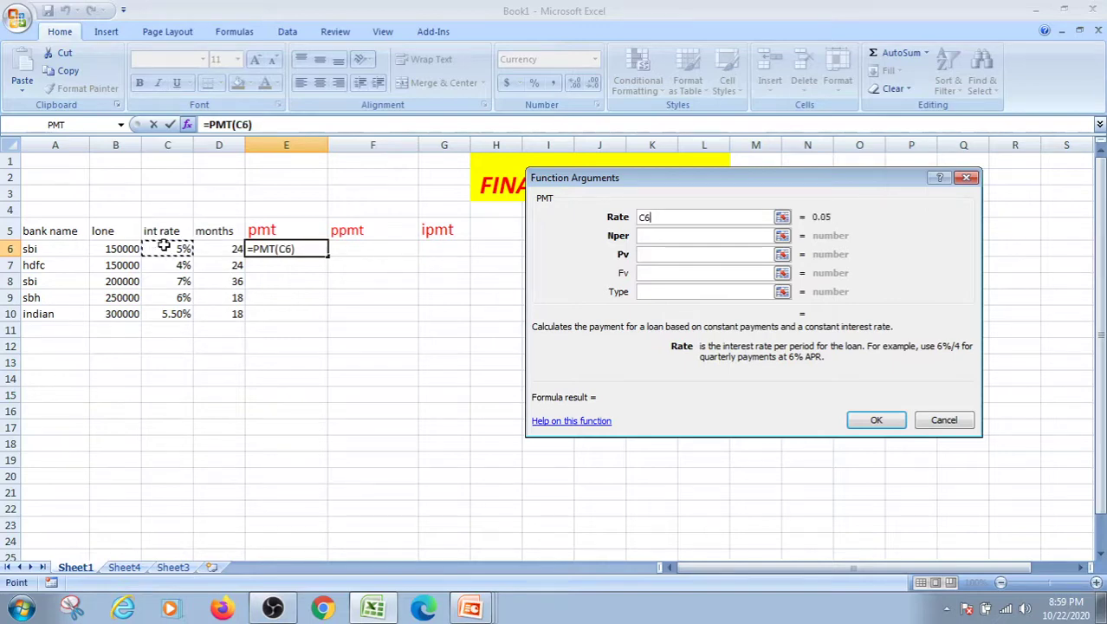
{"action": "type", "text": "/"}
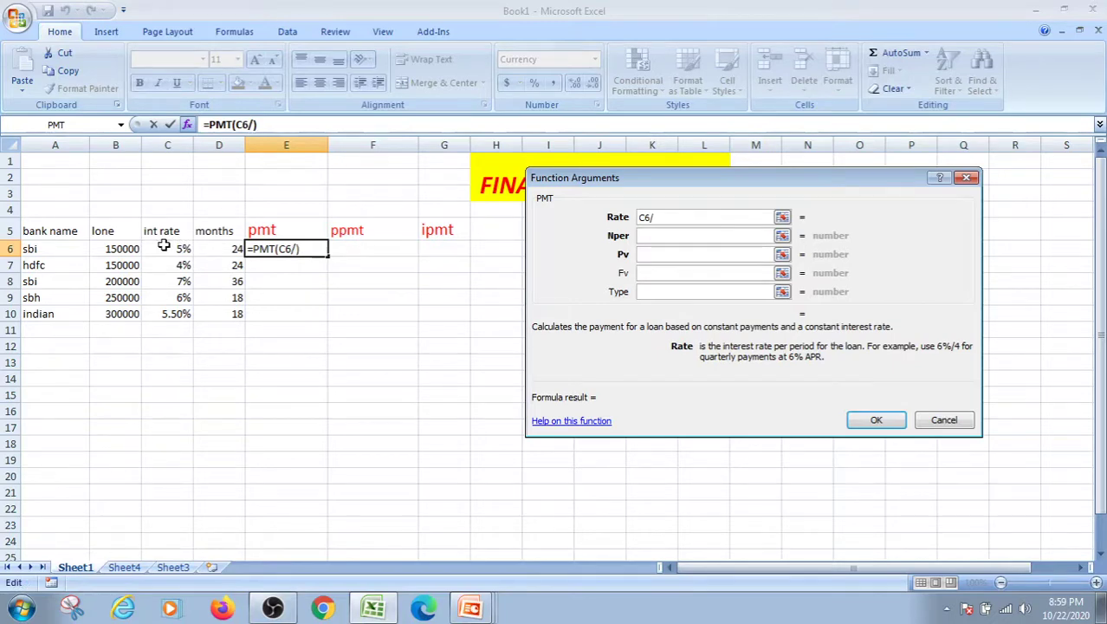
{"action": "type", "text": "12"}
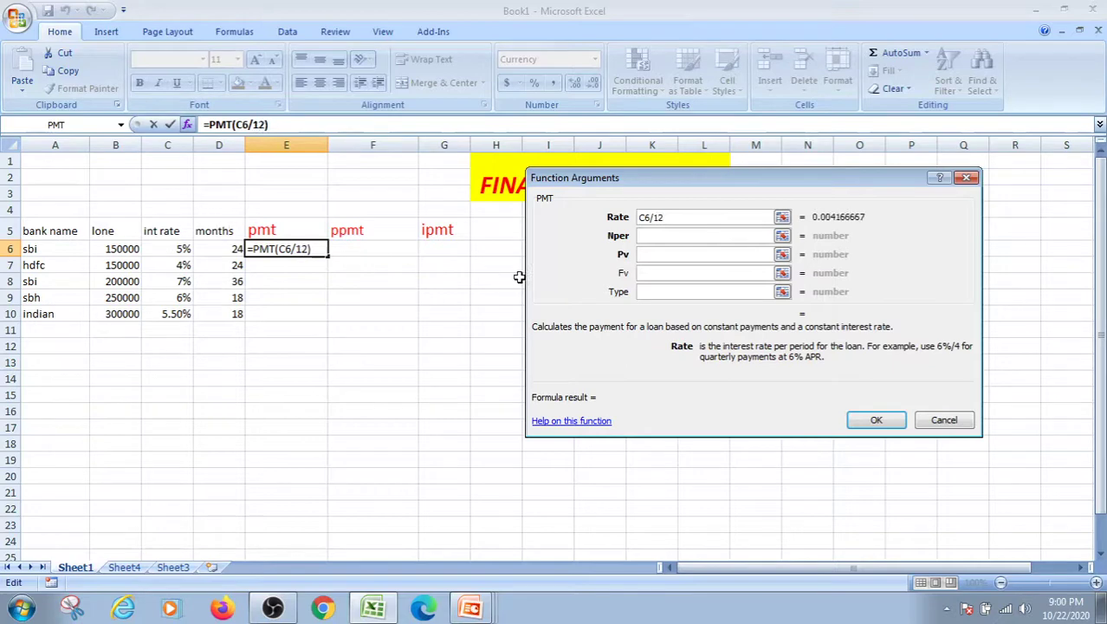
Set the PMT arguments Nper to D6 and Pv to B6, and complete the formula in E6.
{"action": "left_click", "coordinate": [664, 236]}
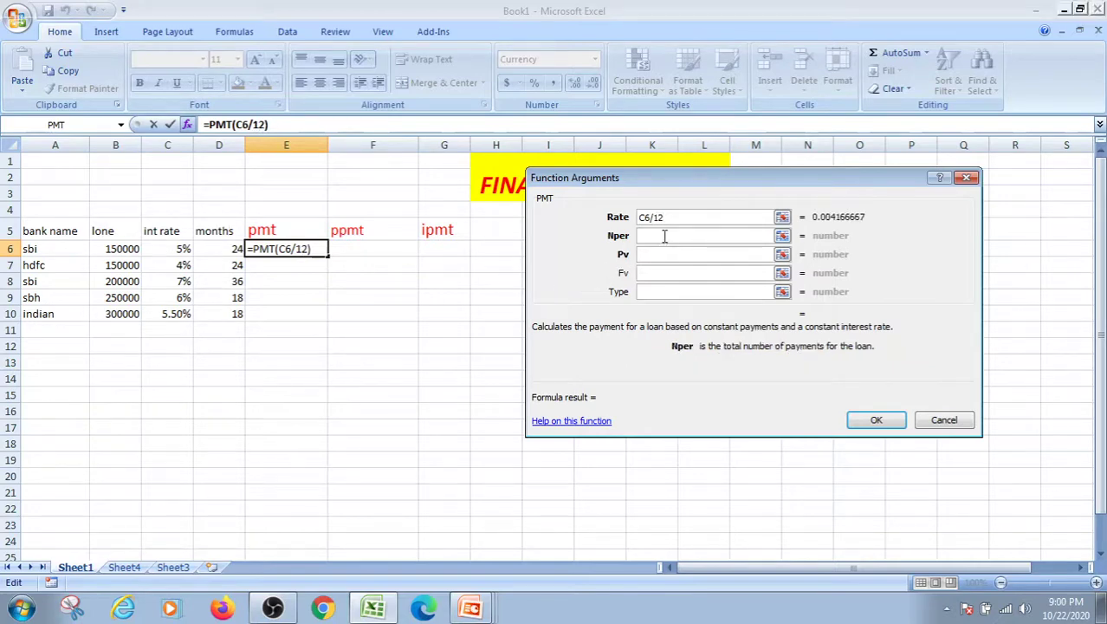
{"action": "left_click", "coordinate": [225, 252]}
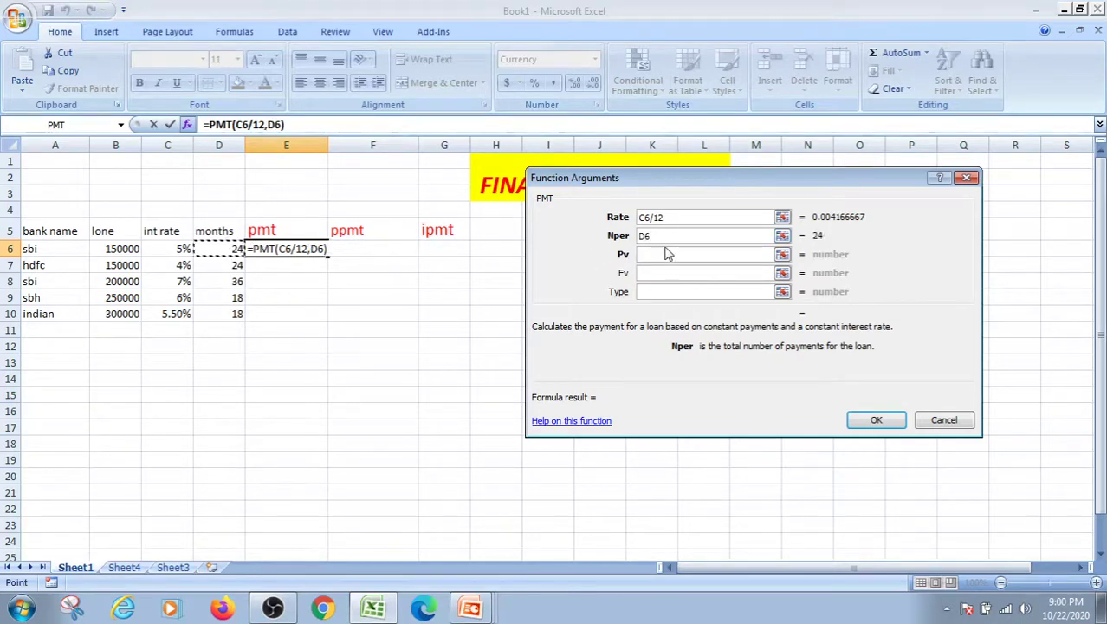
{"action": "left_click", "coordinate": [692, 253]}
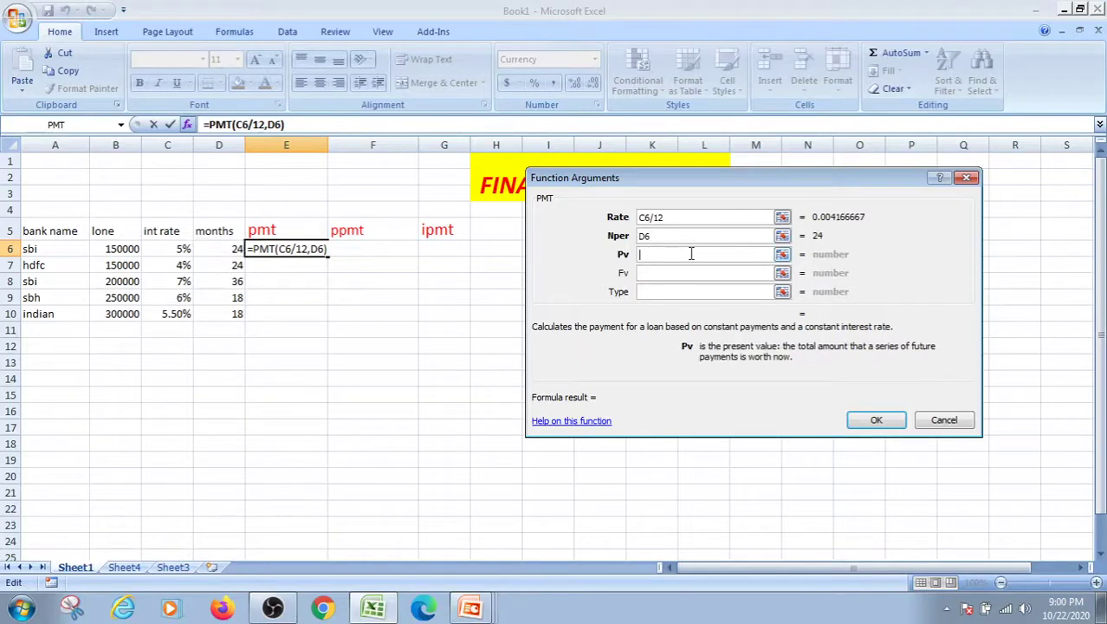
{"action": "left_click", "coordinate": [114, 249]}
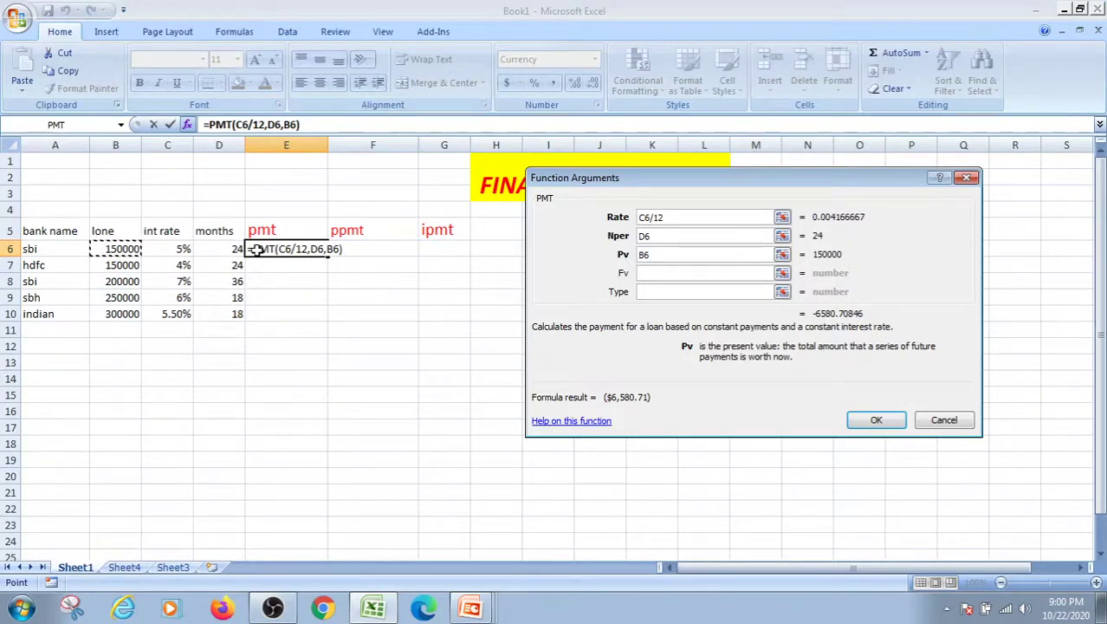
{"action": "left_click", "coordinate": [191, 128]}
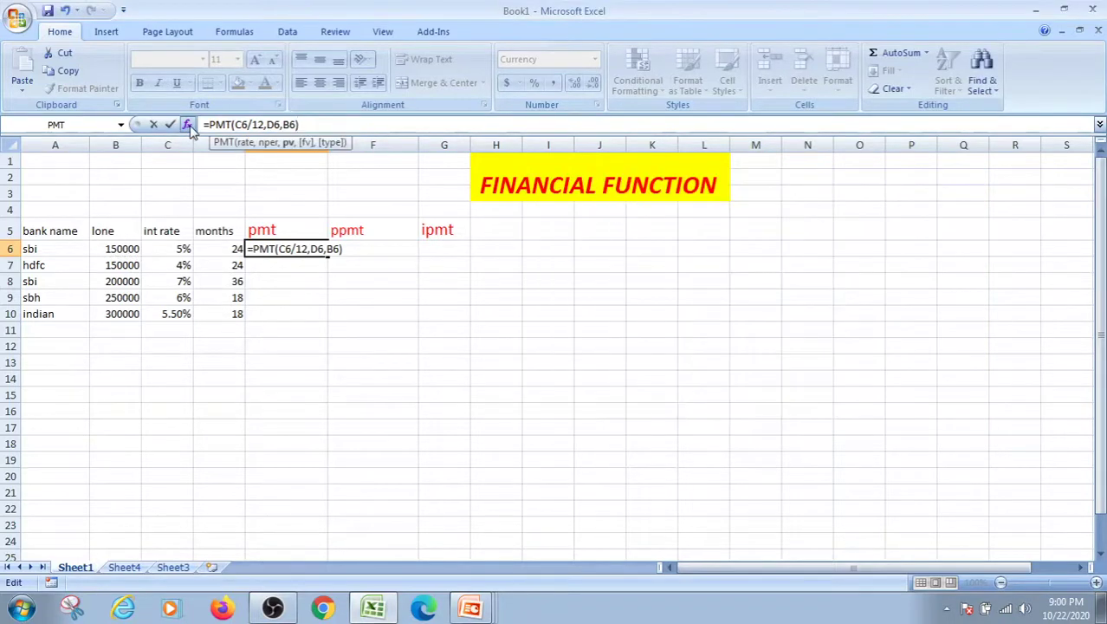
{"action": "left_click", "coordinate": [188, 126]}
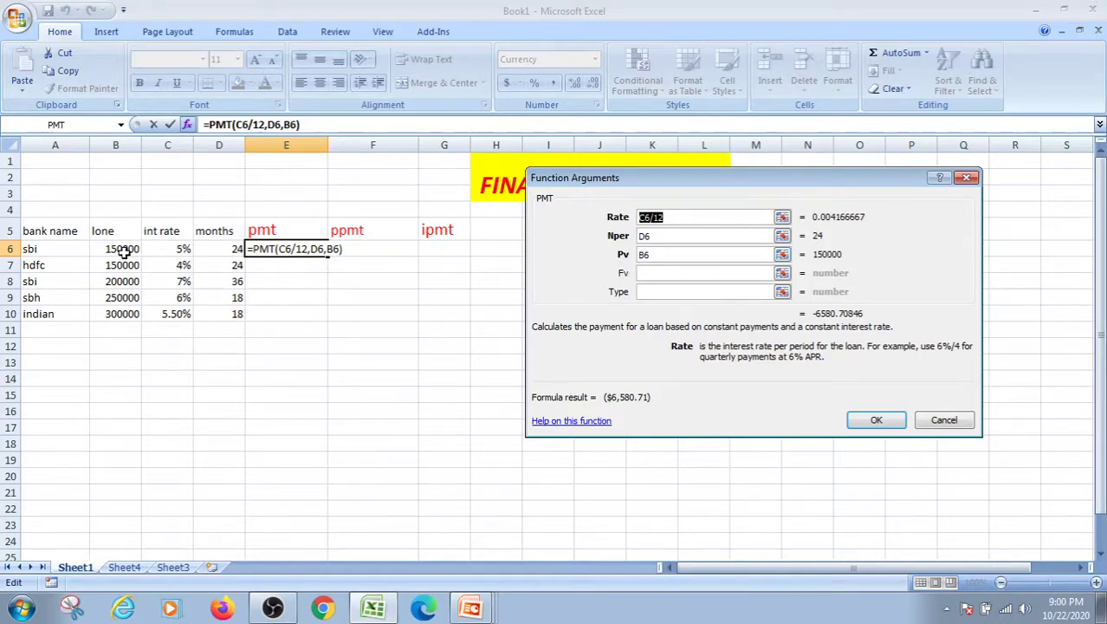
{"action": "left_click", "coordinate": [887, 421]}
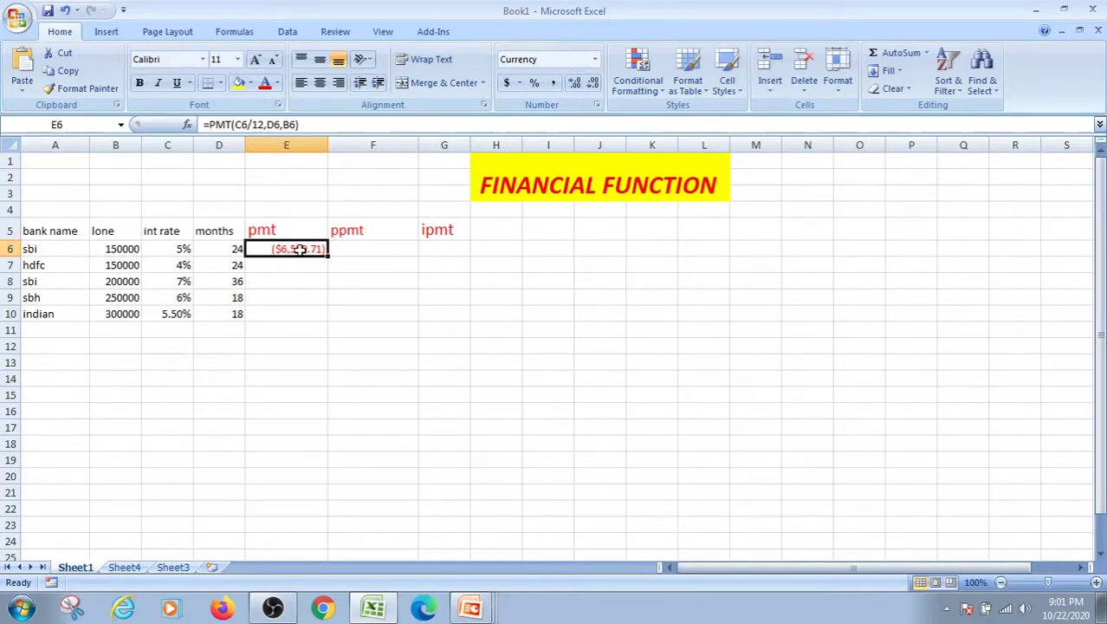
Fill the PMT formula from E6 down to E10 for the remaining loans.
{"action": "left_click_drag", "start_coordinate": [327, 255], "coordinate": [323, 317]}
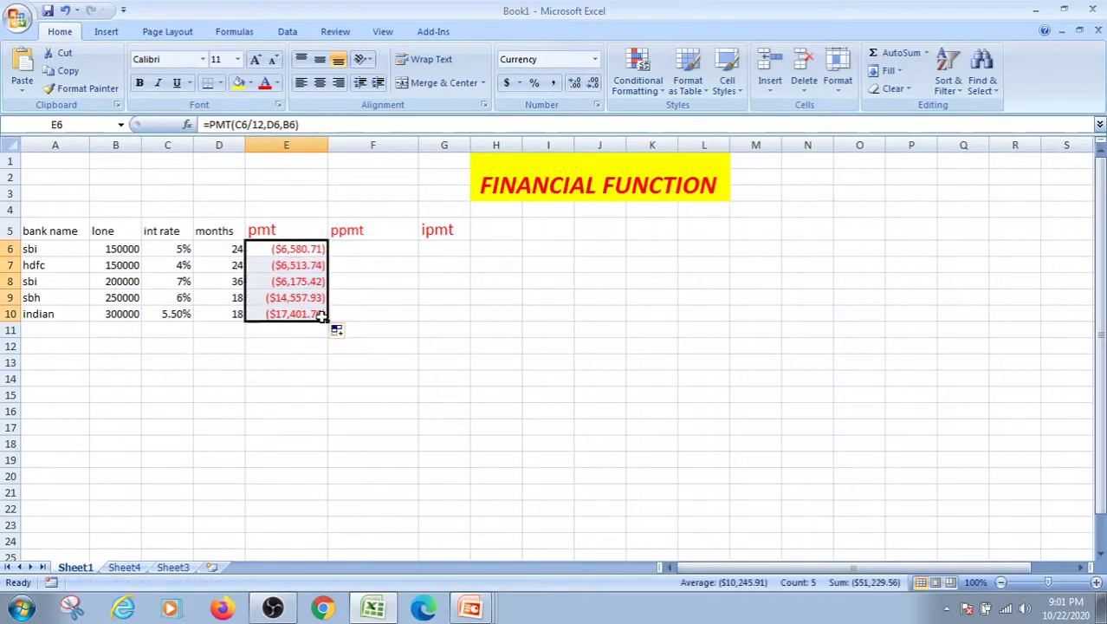
{"action": "left_click", "coordinate": [417, 311]}
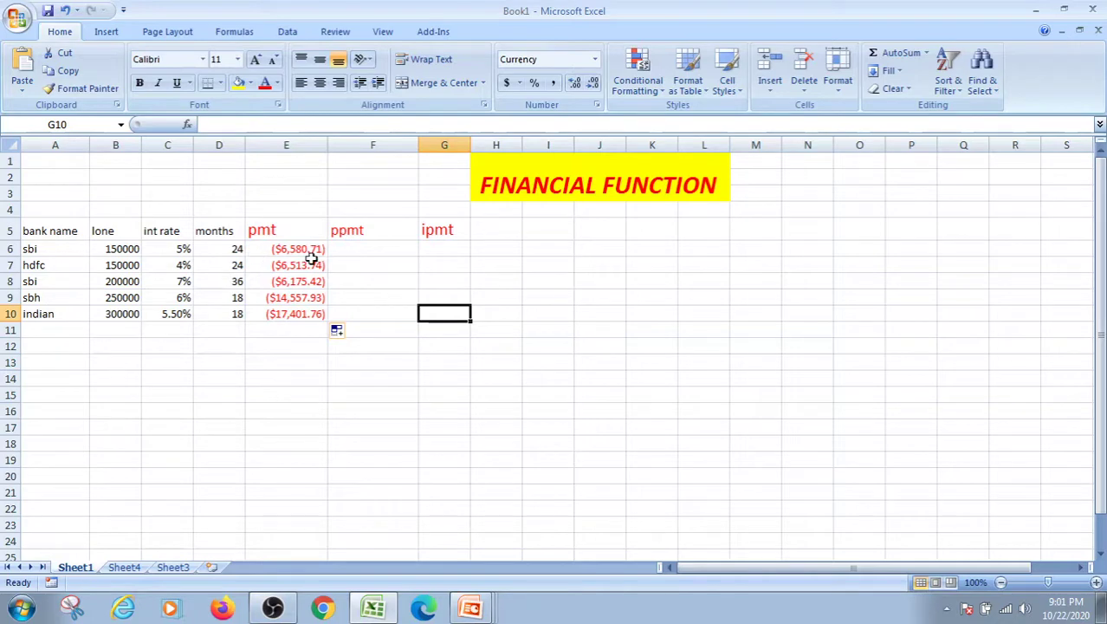
Insert the PPMT function into F6, the first cell under the ppmt heading, and set its Rate argument to C6/12.
{"action": "left_click", "coordinate": [380, 251]}
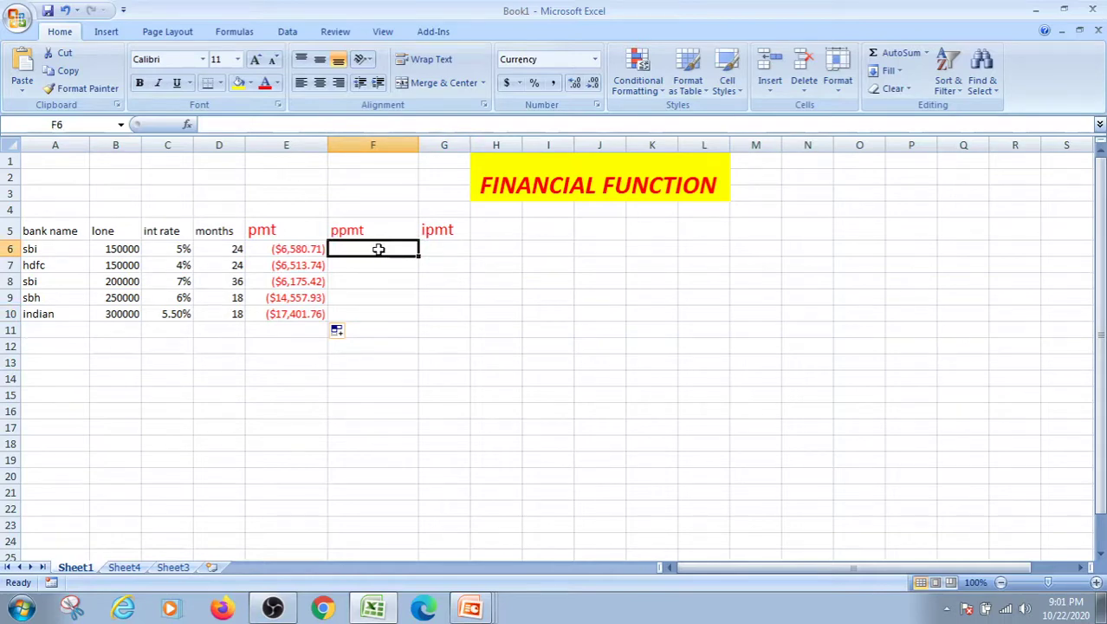
{"action": "type", "text": "="}
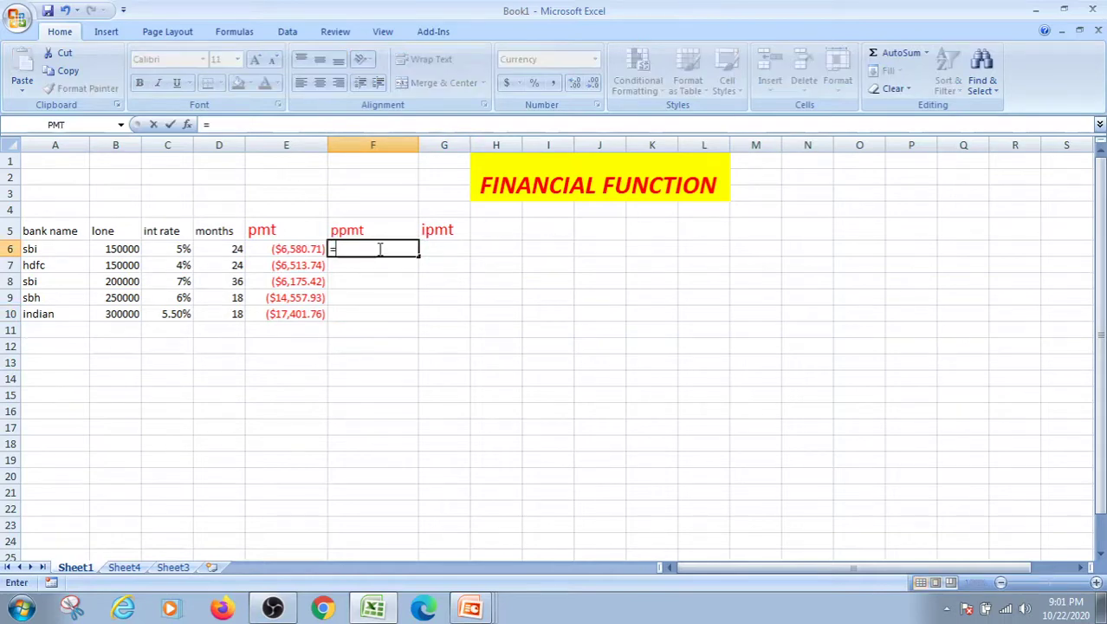
{"action": "left_click", "coordinate": [187, 125]}
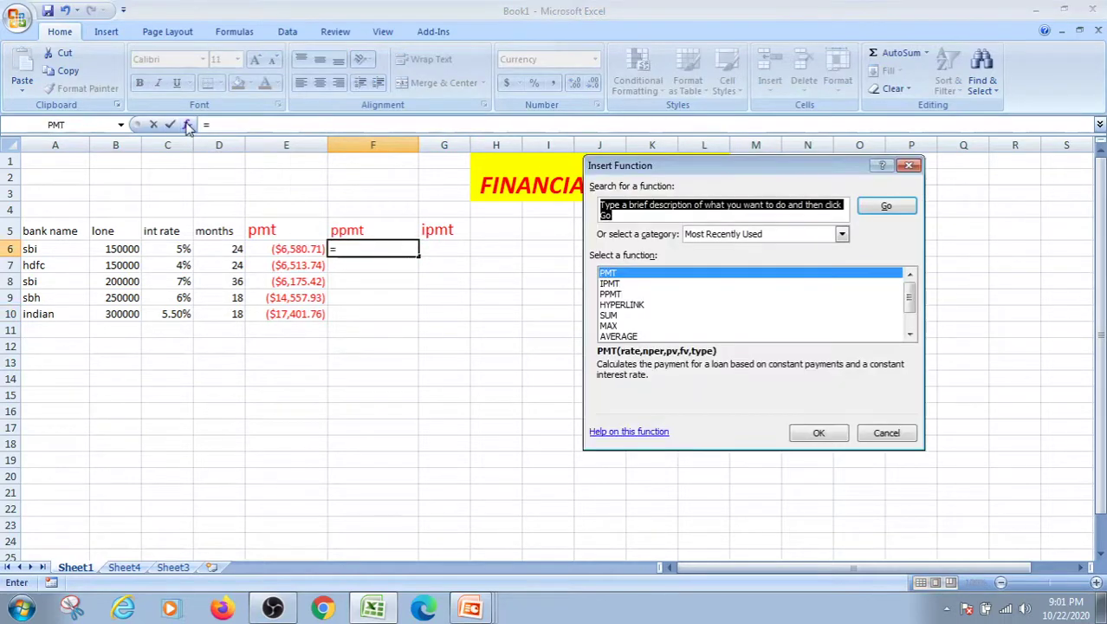
{"action": "left_click", "coordinate": [611, 294]}
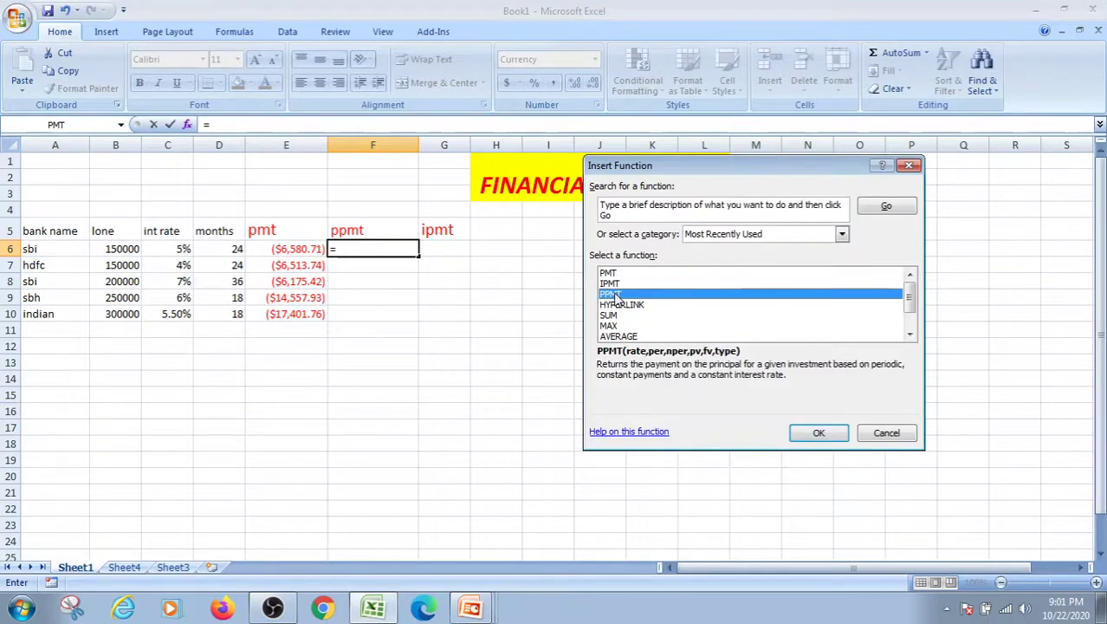
{"action": "left_click", "coordinate": [817, 432]}
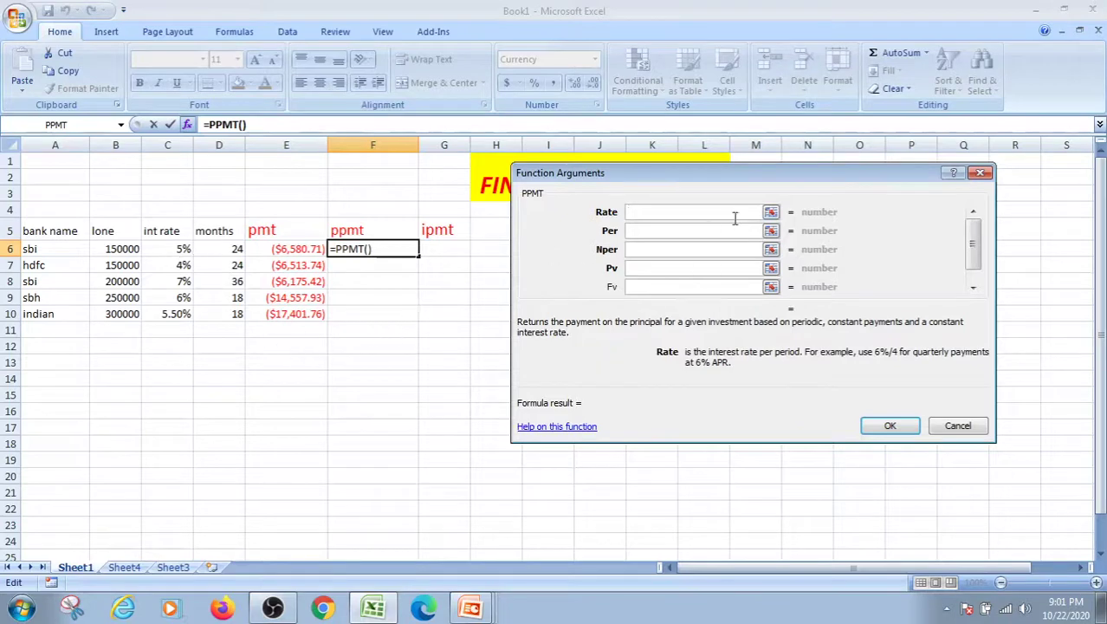
{"action": "left_click", "coordinate": [179, 253]}
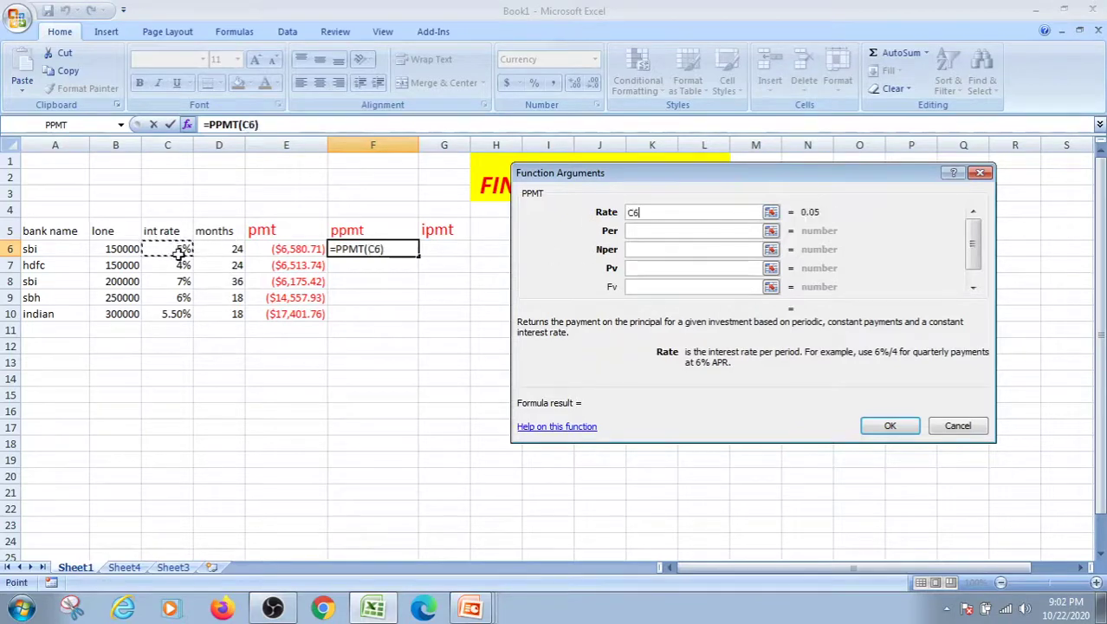
{"action": "type", "text": "/12"}
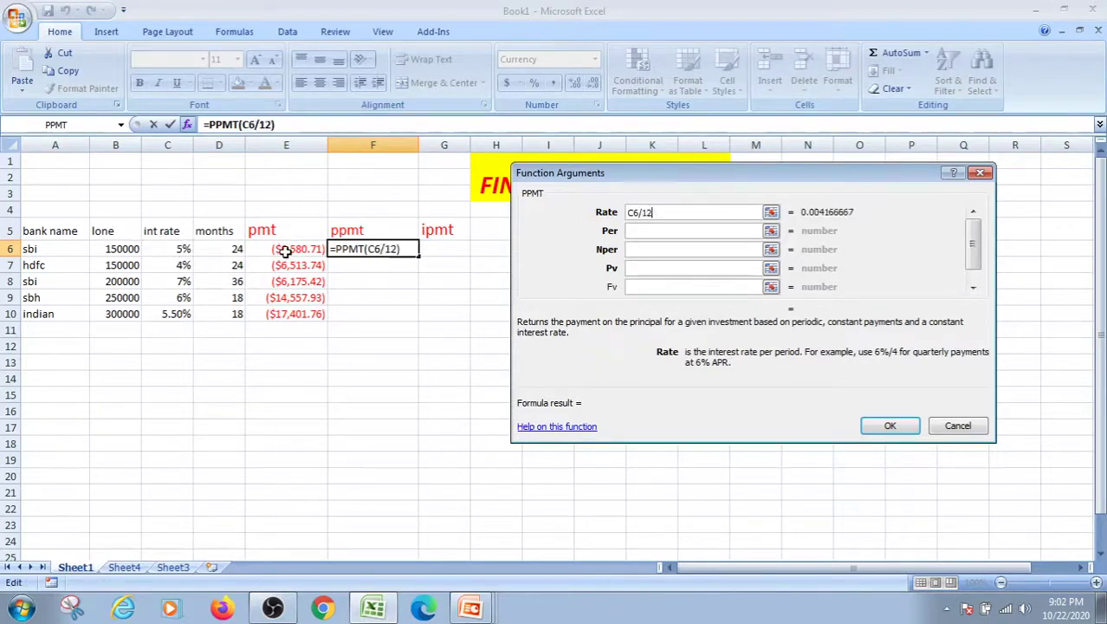
Set the Per argument of the PPMT function to 1.
{"action": "left_click", "coordinate": [696, 232]}
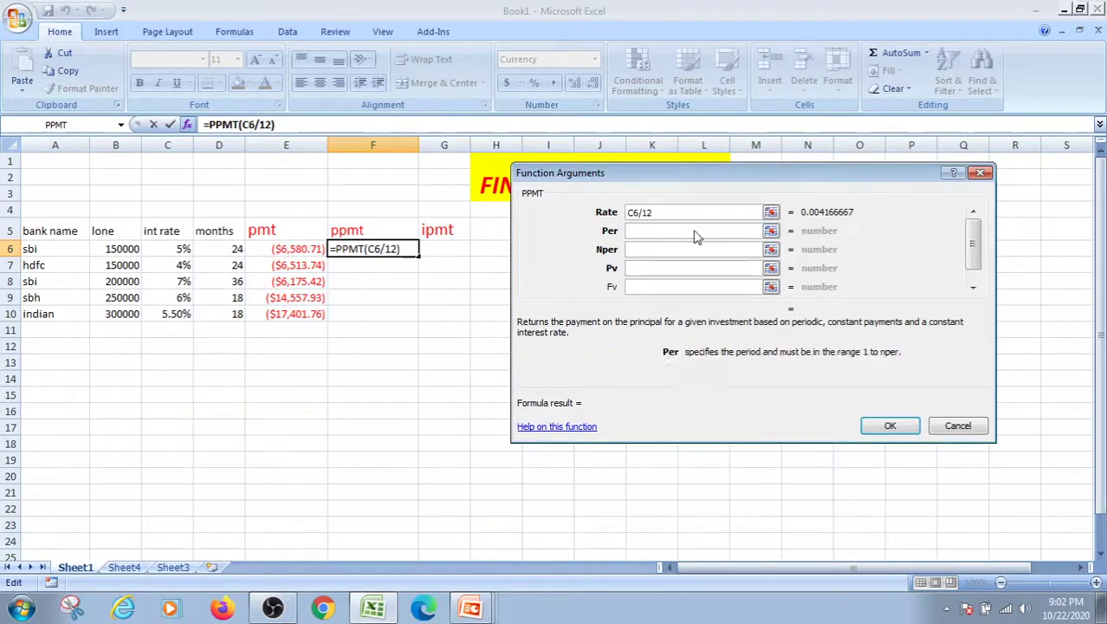
{"action": "left_click", "coordinate": [233, 250]}
{"action": "key", "text": "BackSpace"}
{"action": "key", "text": "BackSpace"}
{"action": "type", "text": "1"}
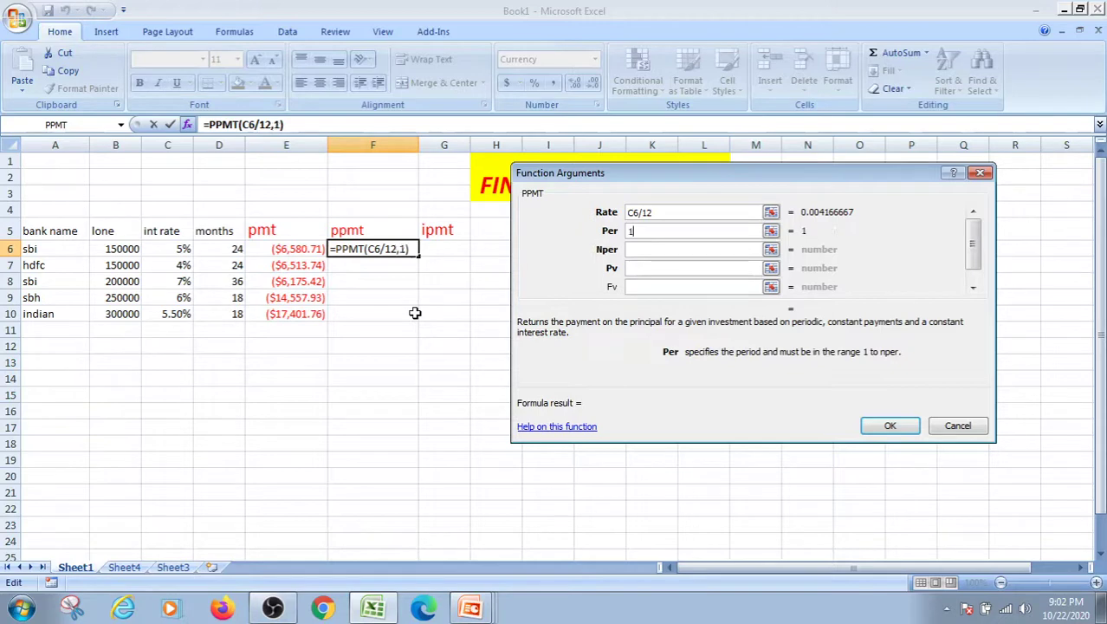
Set the PPMT arguments Nper to D6 and Pv to B6, and complete the formula in F6.
{"action": "left_click", "coordinate": [680, 248]}
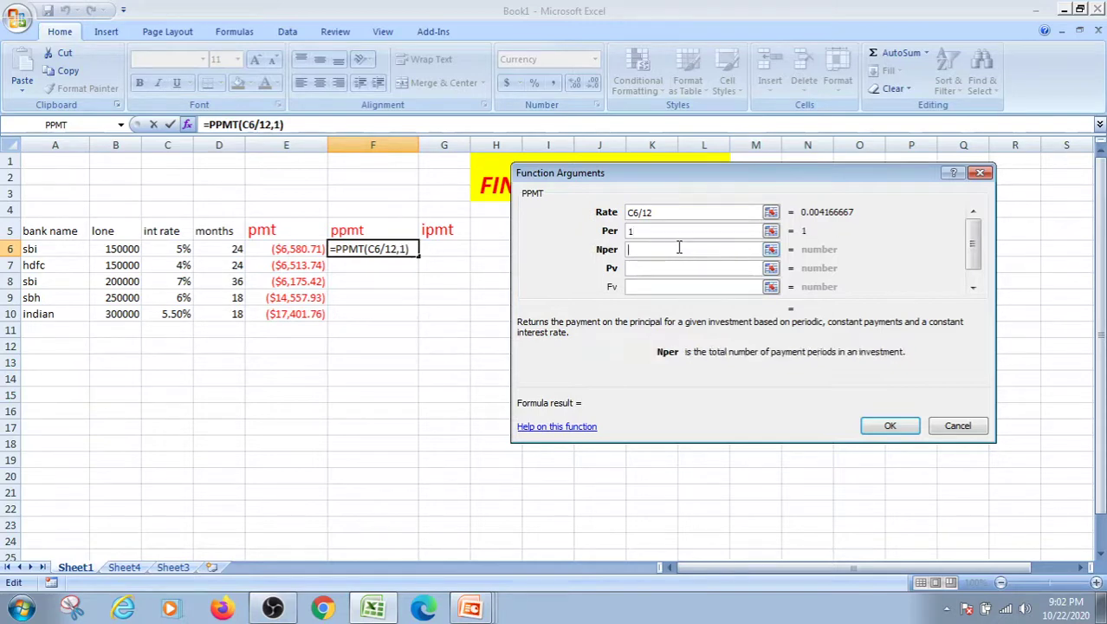
{"action": "left_click", "coordinate": [222, 249]}
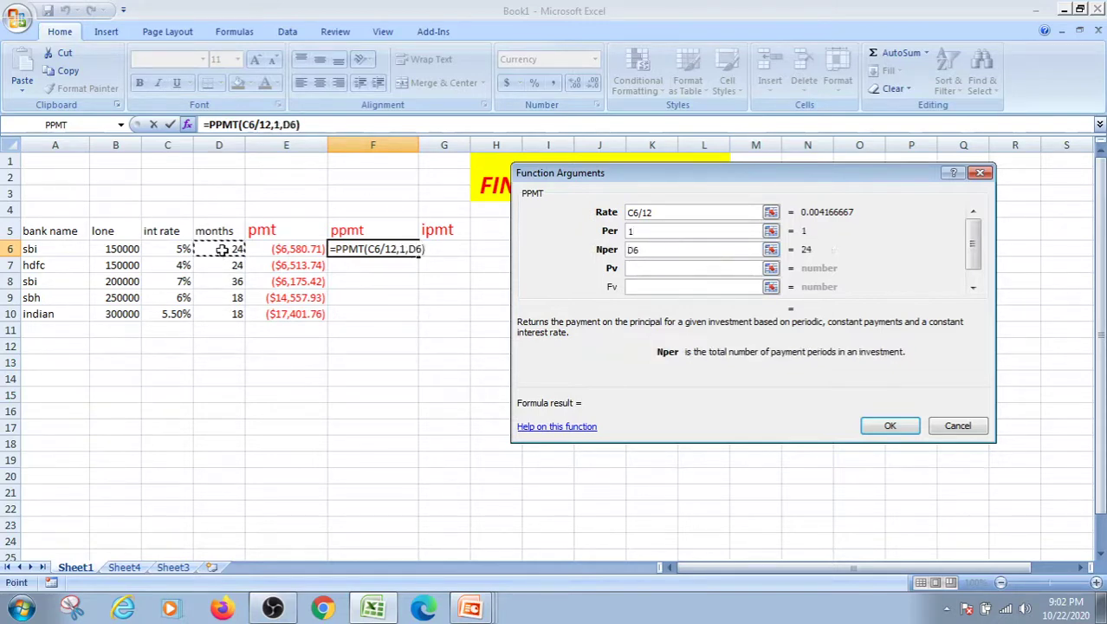
{"action": "left_click", "coordinate": [654, 268]}
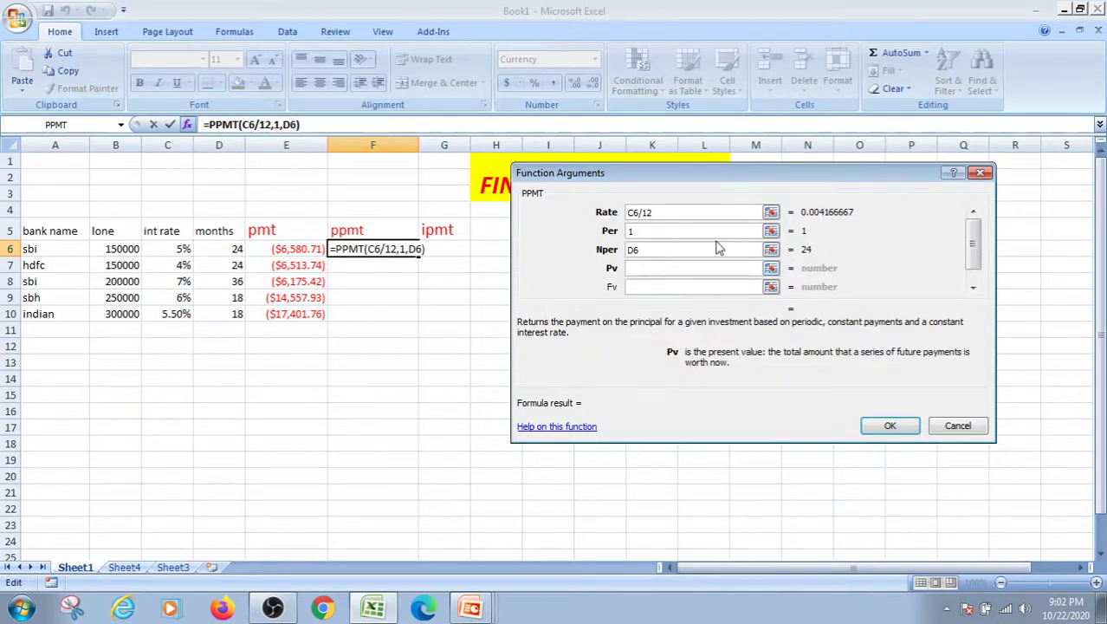
{"action": "left_click", "coordinate": [123, 249]}
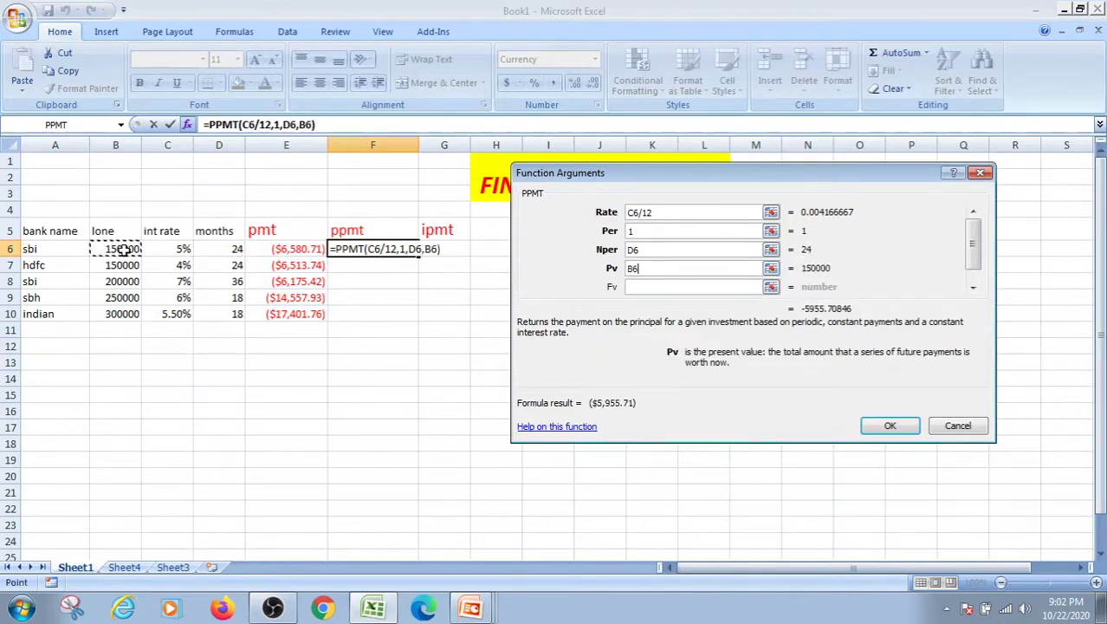
{"action": "left_click", "coordinate": [889, 425]}
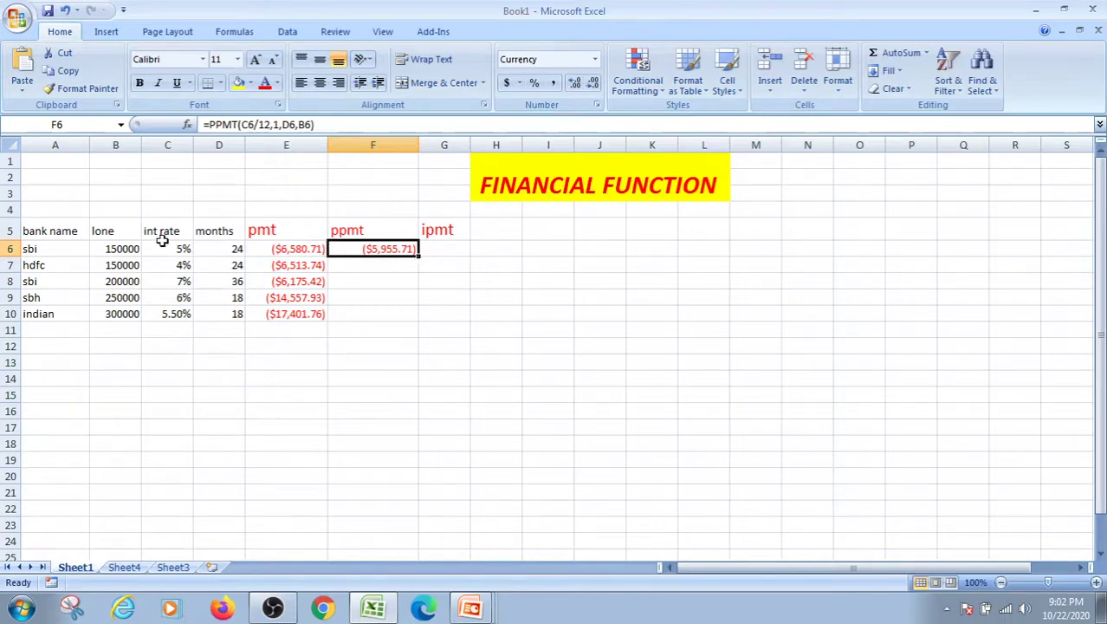
Fill the PPMT formula from F6 down to F10 for the remaining loans.
{"action": "left_click", "coordinate": [449, 248]}
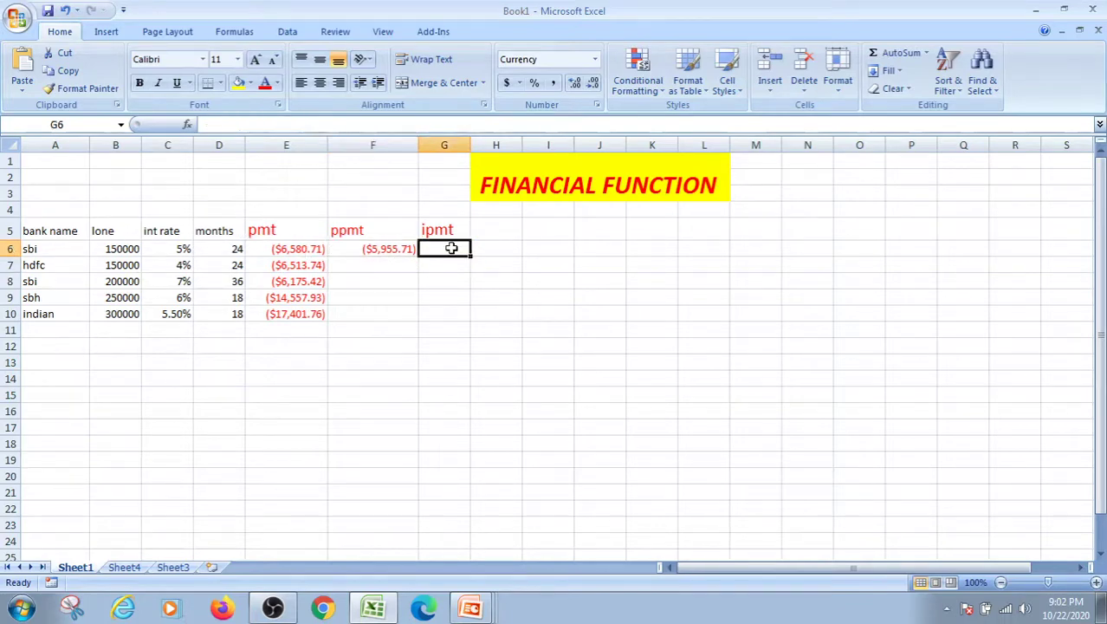
{"action": "left_click", "coordinate": [368, 247]}
{"action": "left_click_drag", "start_coordinate": [418, 256], "coordinate": [419, 319]}
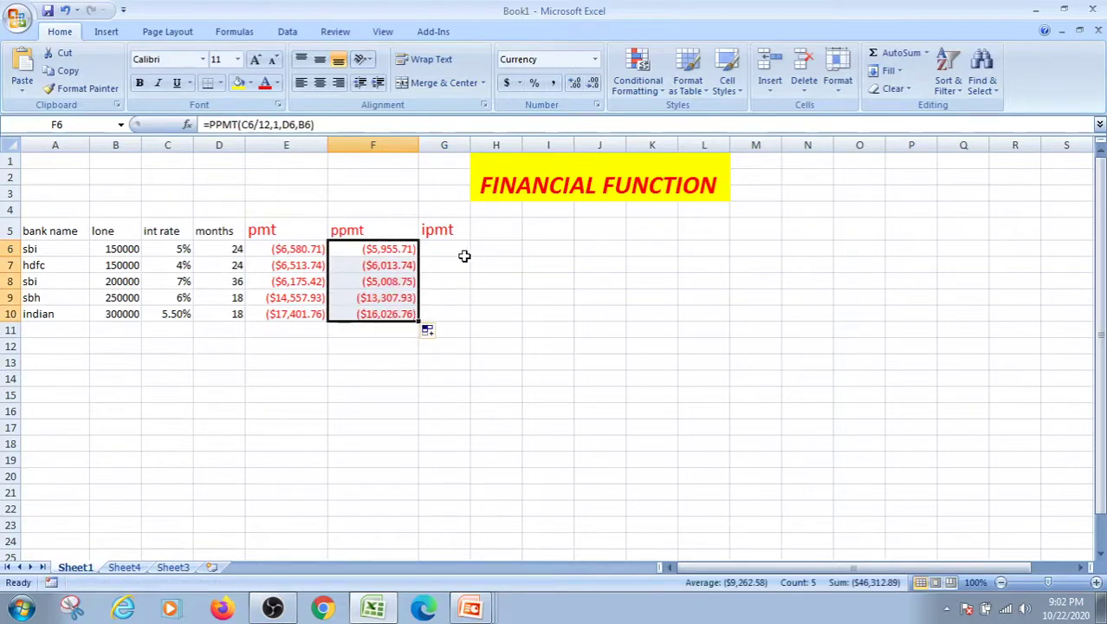
Insert the IPMT function into G6, the first cell under the ipmt heading, and set its Rate argument to C6/12.
{"action": "left_click", "coordinate": [446, 247]}
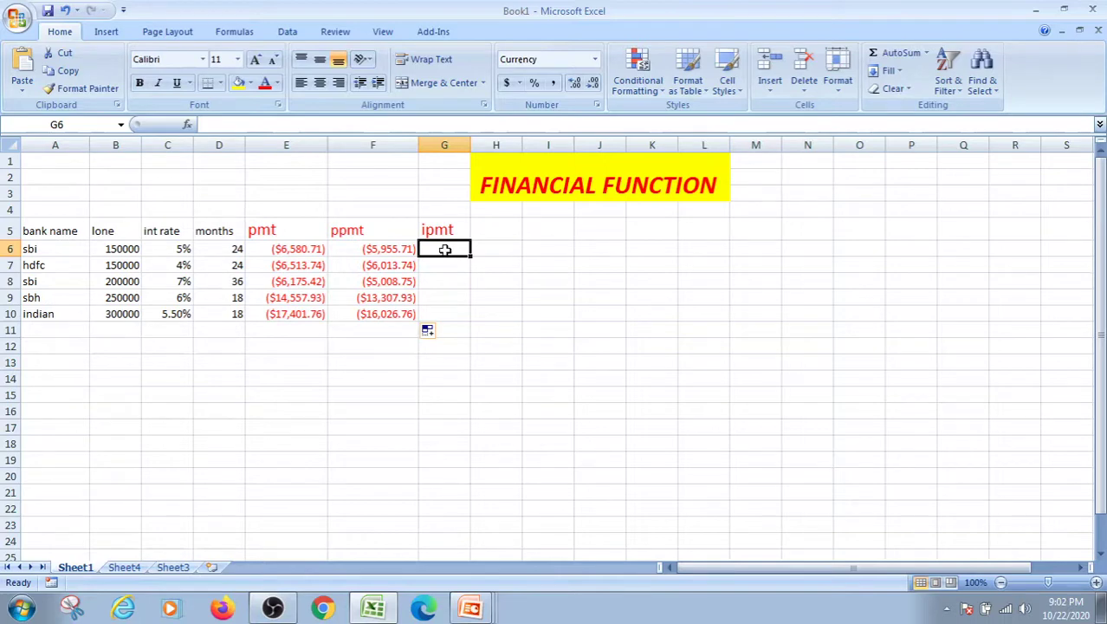
{"action": "left_click", "coordinate": [188, 125]}
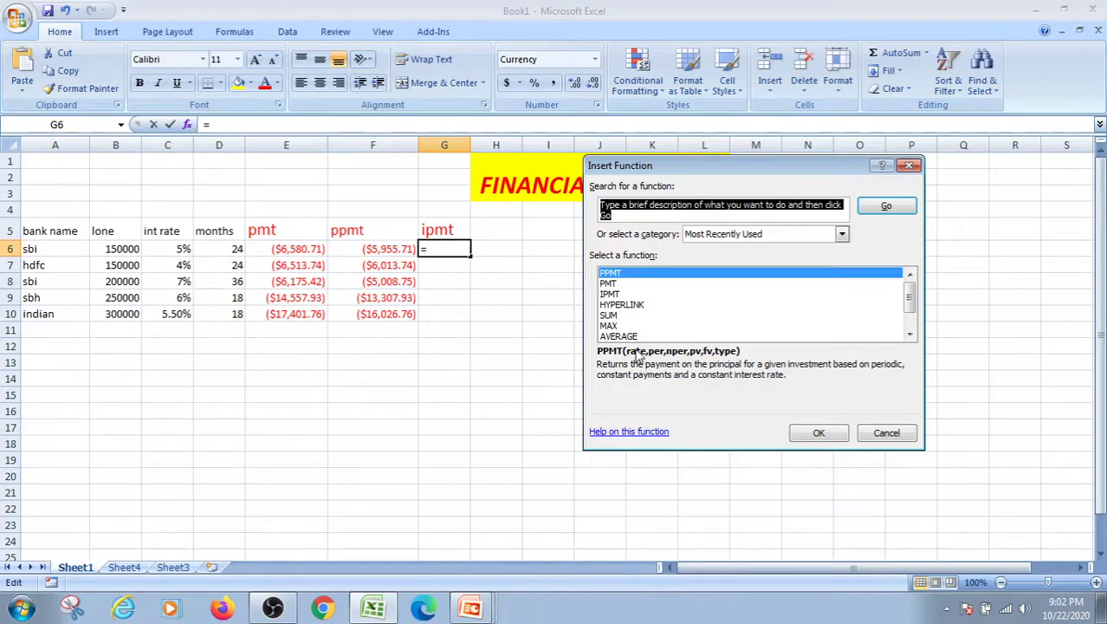
{"action": "double_click", "coordinate": [610, 294]}
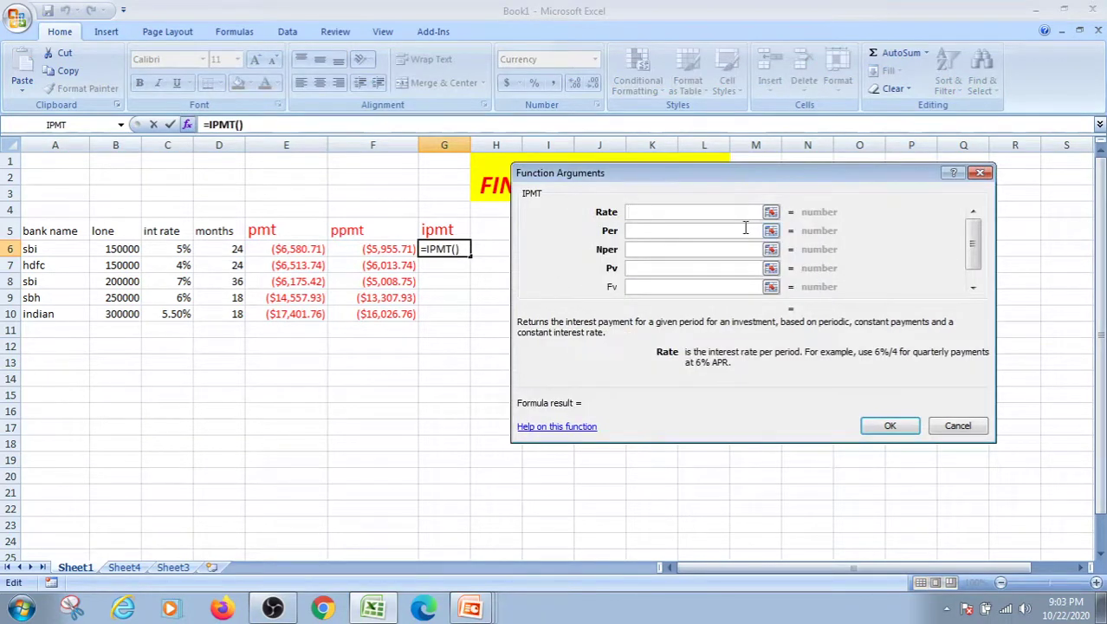
{"action": "left_click", "coordinate": [177, 253]}
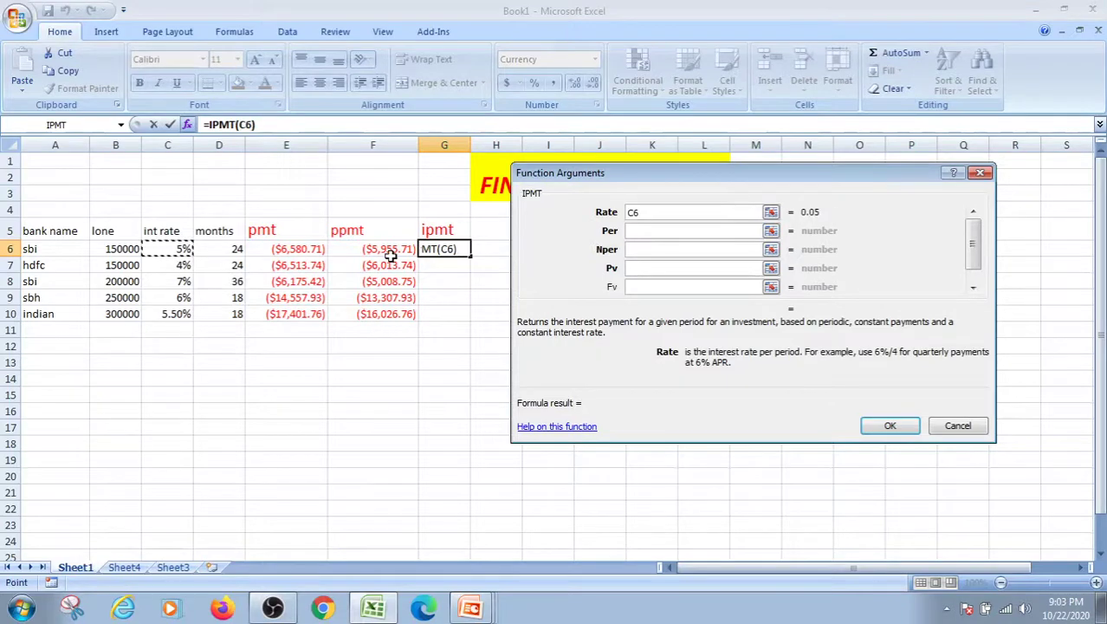
{"action": "type", "text": "/12"}
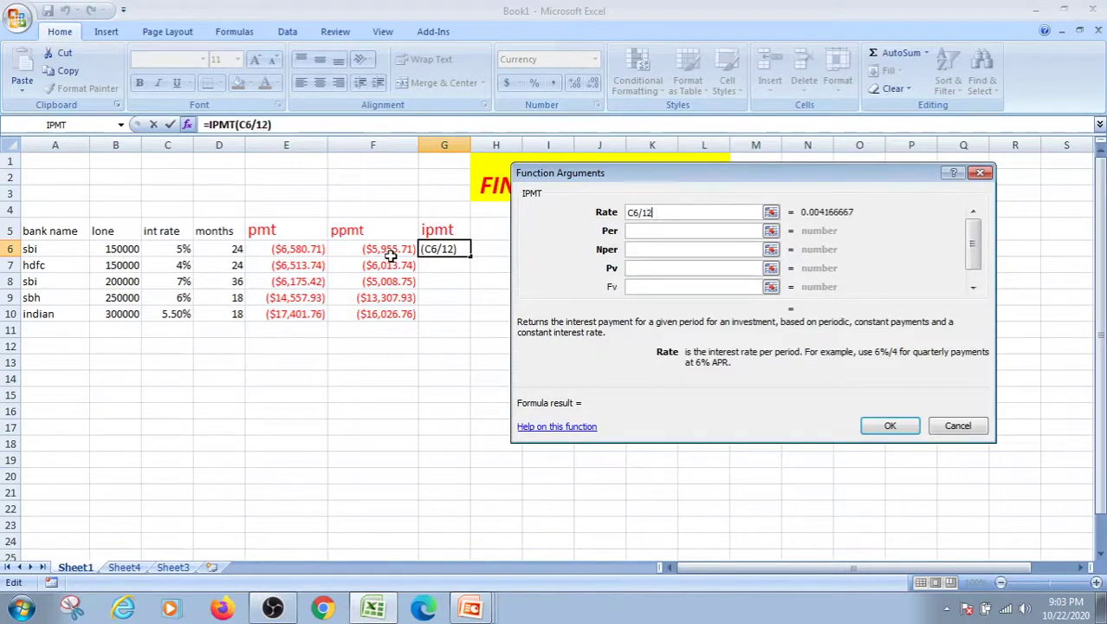
Set the IPMT arguments Per to 1, Nper to D6 and Pv to B6, and complete the formula in G6.
{"action": "left_click", "coordinate": [698, 231]}
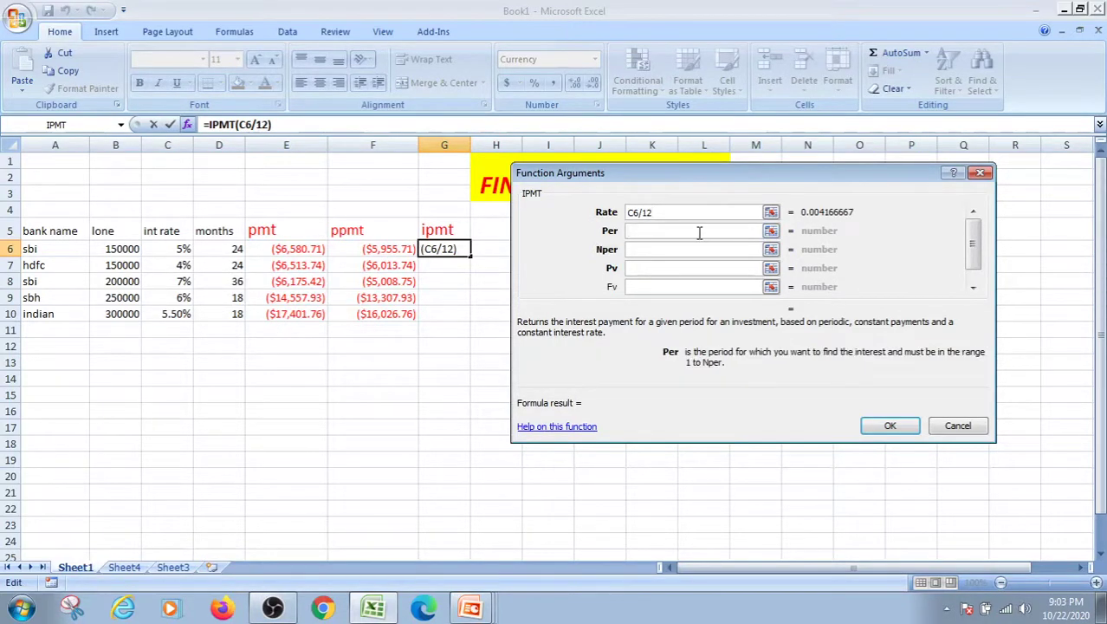
{"action": "type", "text": "1"}
{"action": "left_click", "coordinate": [674, 251]}
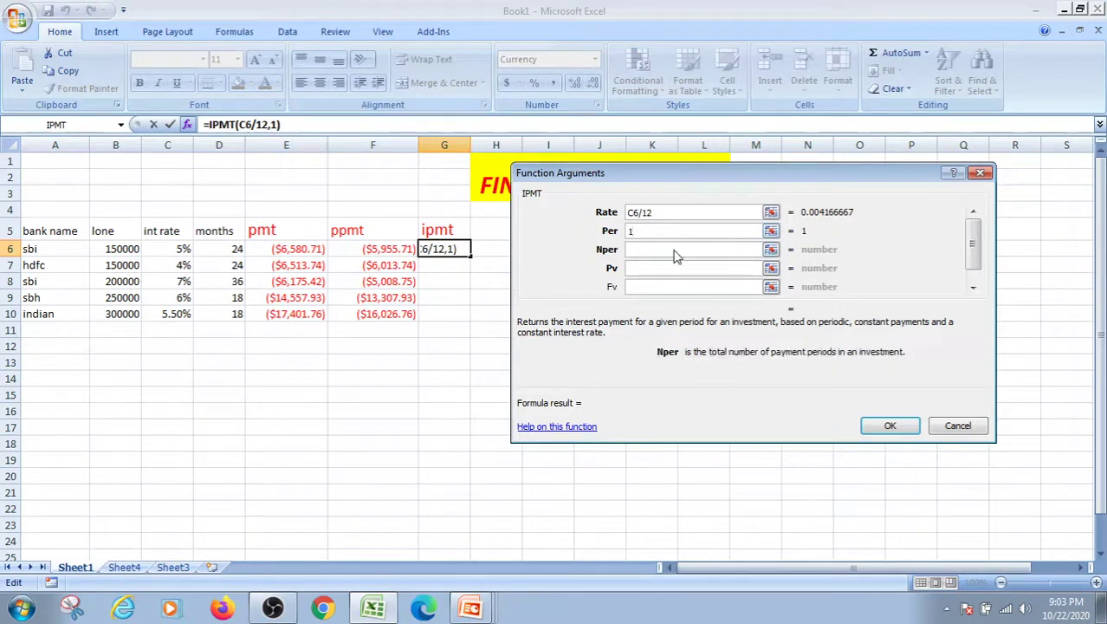
{"action": "left_click", "coordinate": [219, 252]}
{"action": "left_click", "coordinate": [670, 267]}
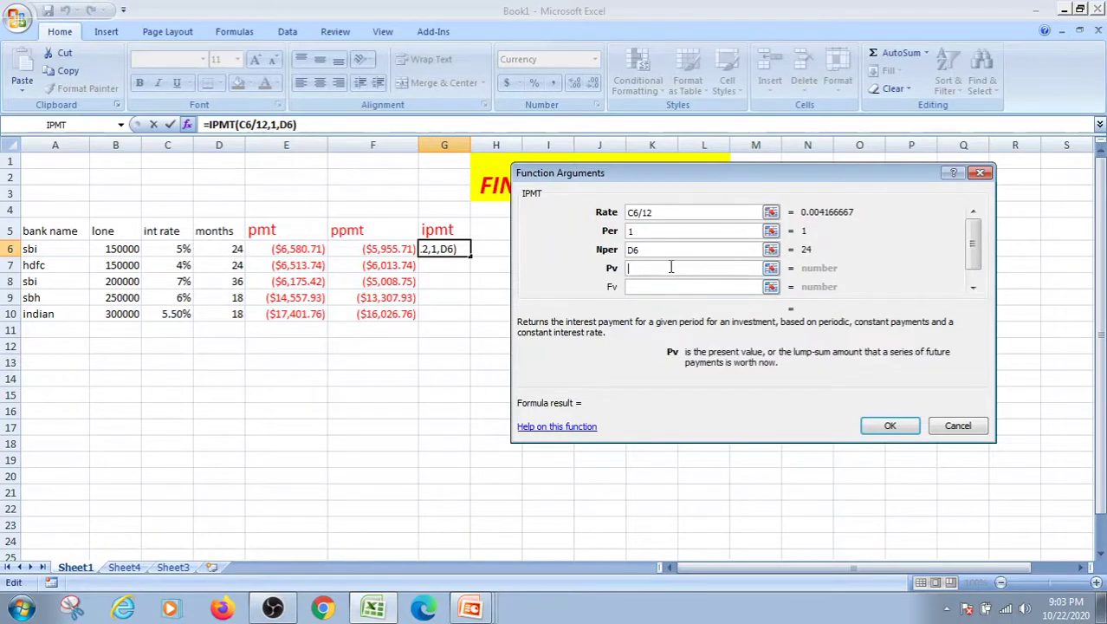
{"action": "left_click", "coordinate": [117, 249]}
{"action": "left_click", "coordinate": [890, 426]}
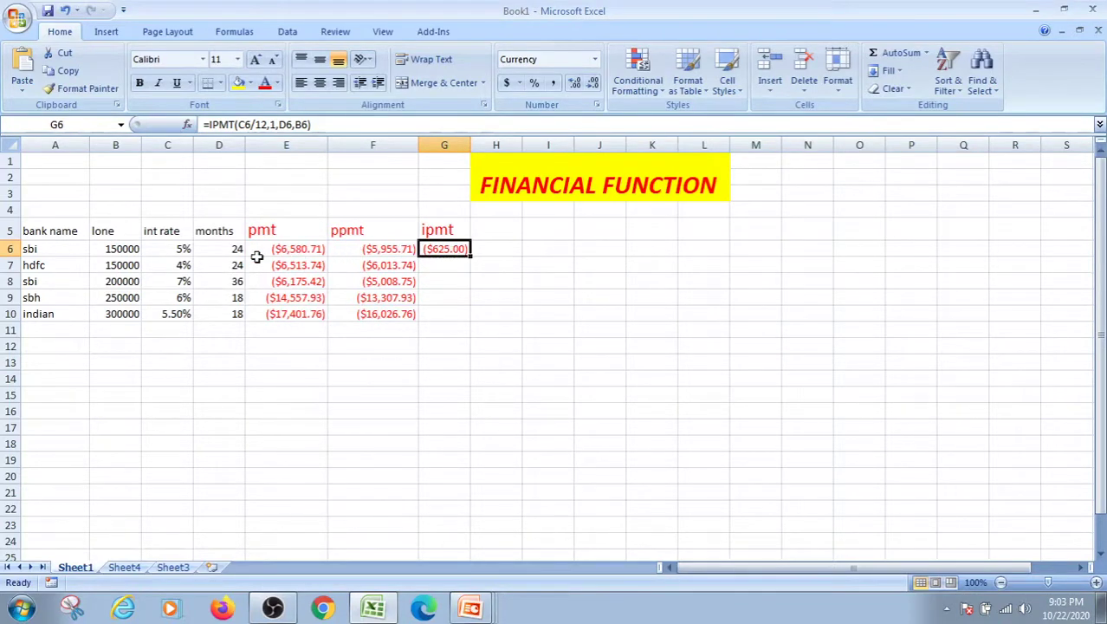
Fill the IPMT formula from G6 down to G10 and widen column G to fit the amounts.
{"action": "left_click_drag", "start_coordinate": [469, 257], "coordinate": [472, 320]}
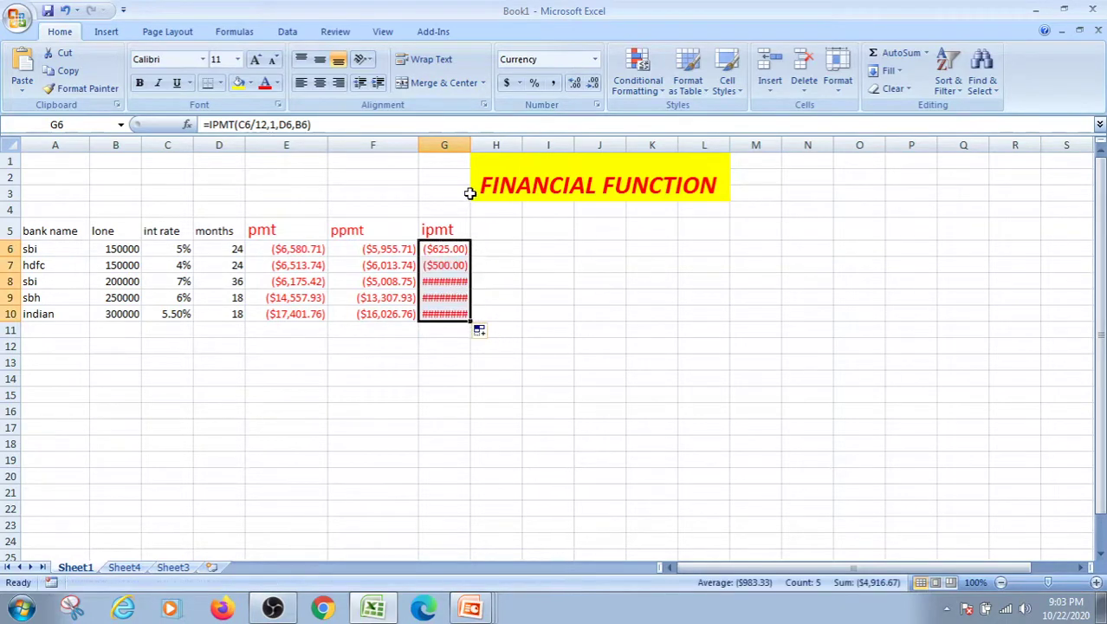
{"action": "left_click_drag", "start_coordinate": [467, 136], "coordinate": [482, 136]}
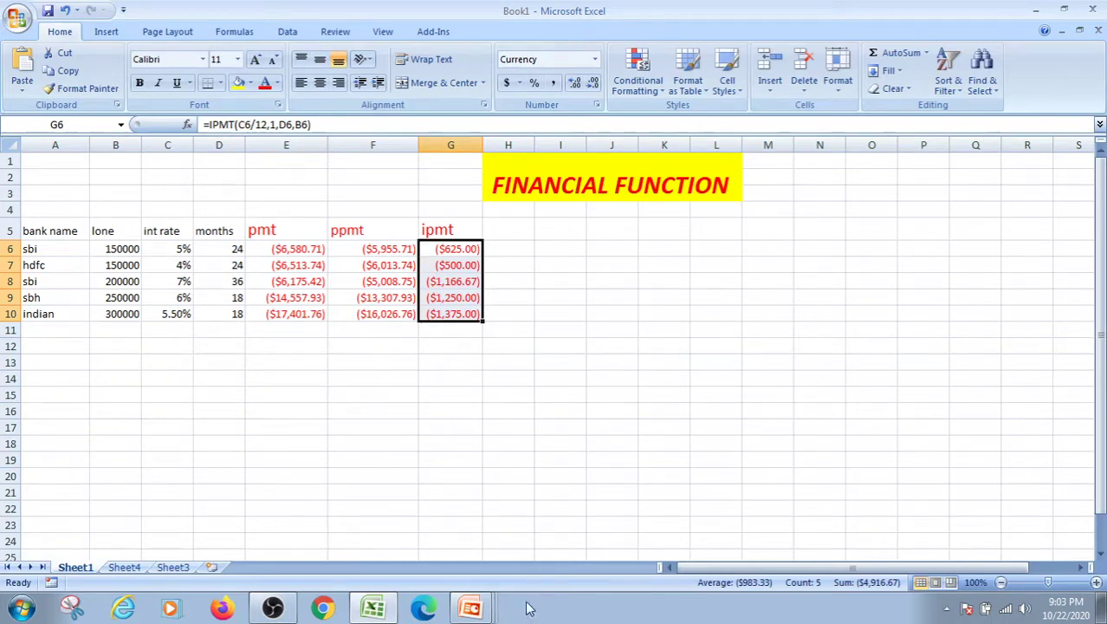
Switch to the PowerPoint slide show and advance from the Financial Functions slide to the Database Functions slide.
{"action": "key", "text": "alt+Tab"}
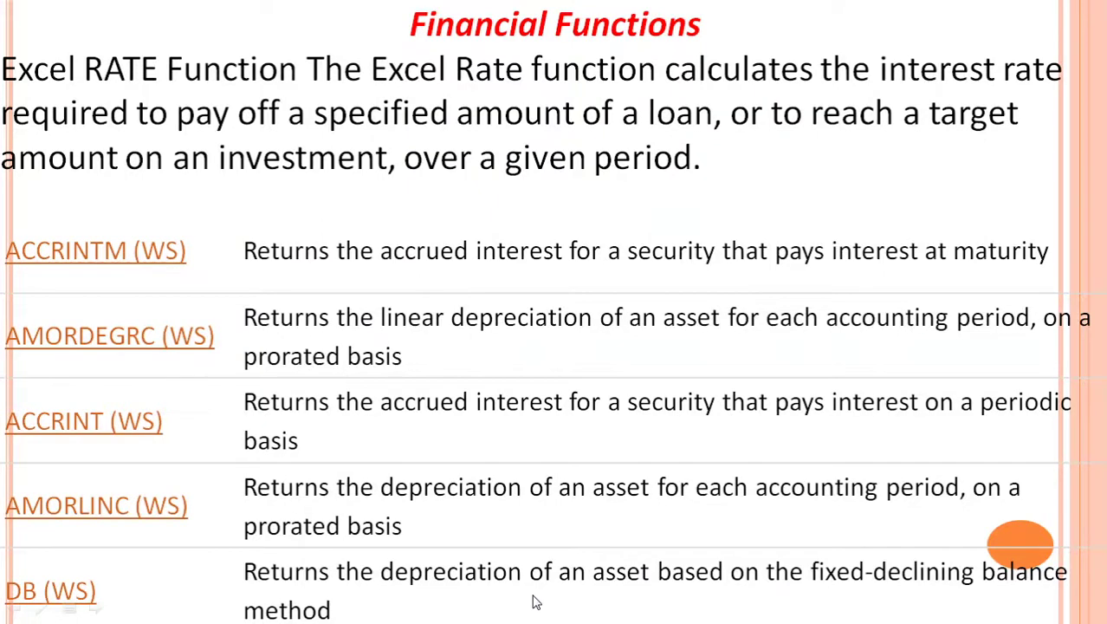
{"action": "scroll", "coordinate": [534, 602], "scroll_direction": "down", "scroll_amount": 3}
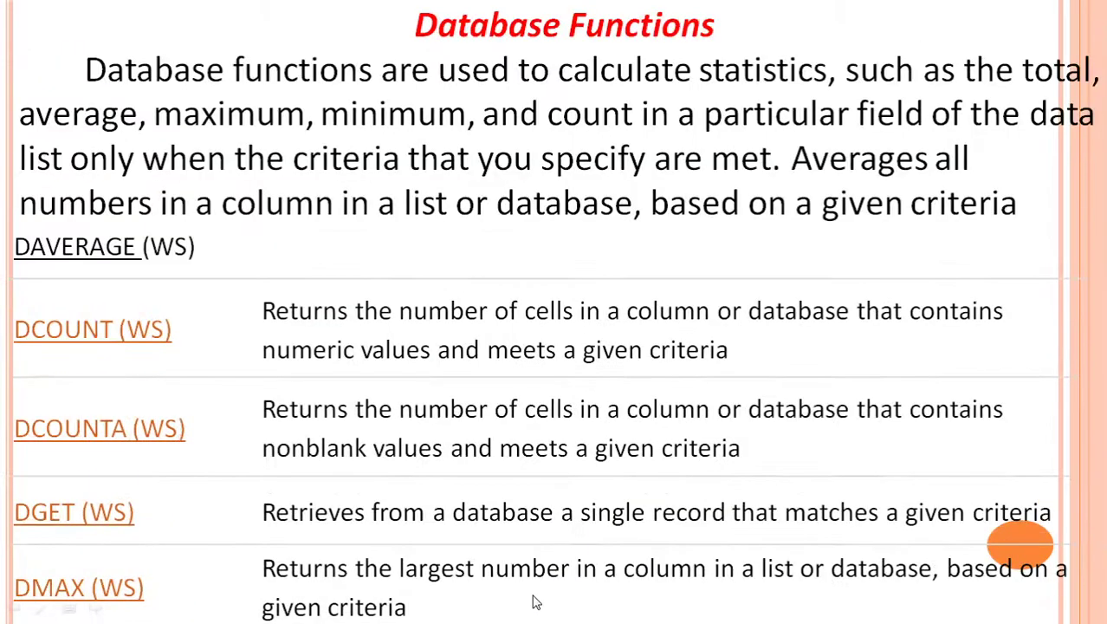
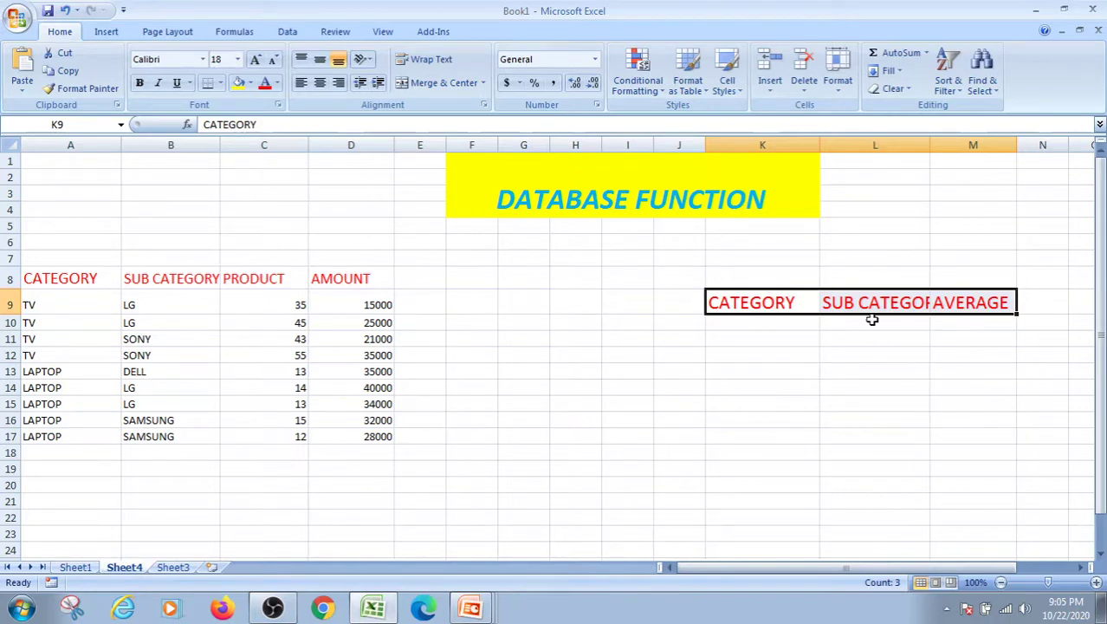
Widen column L to fit the full SUB CATEGORY heading and select M10 under AVERAGE.
{"action": "left_click_drag", "start_coordinate": [929, 143], "coordinate": [951, 140]}
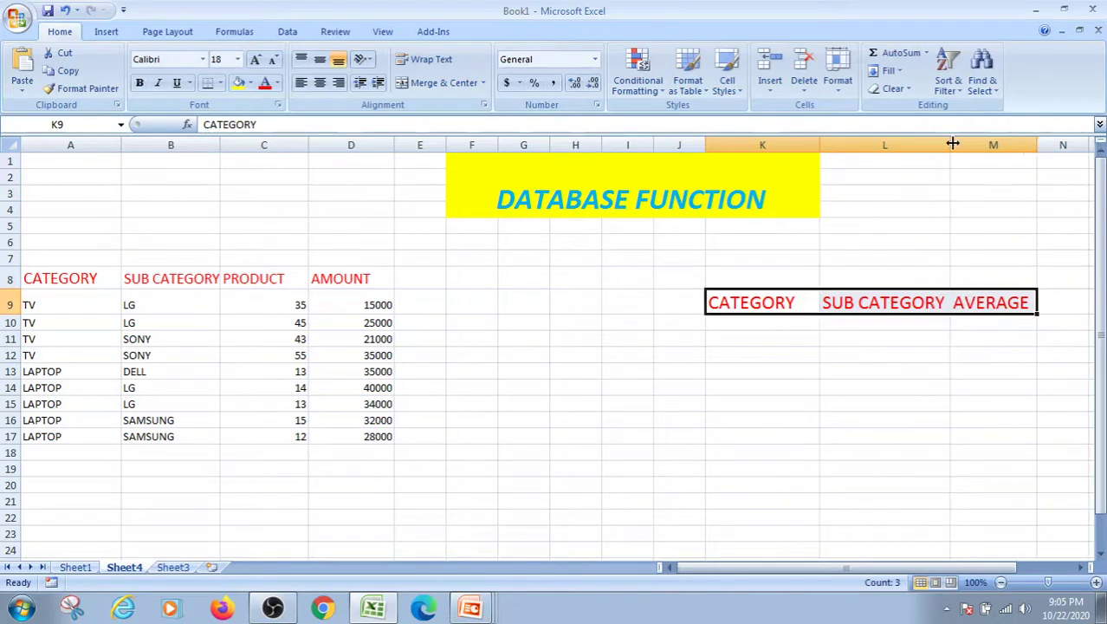
{"action": "left_click", "coordinate": [974, 325]}
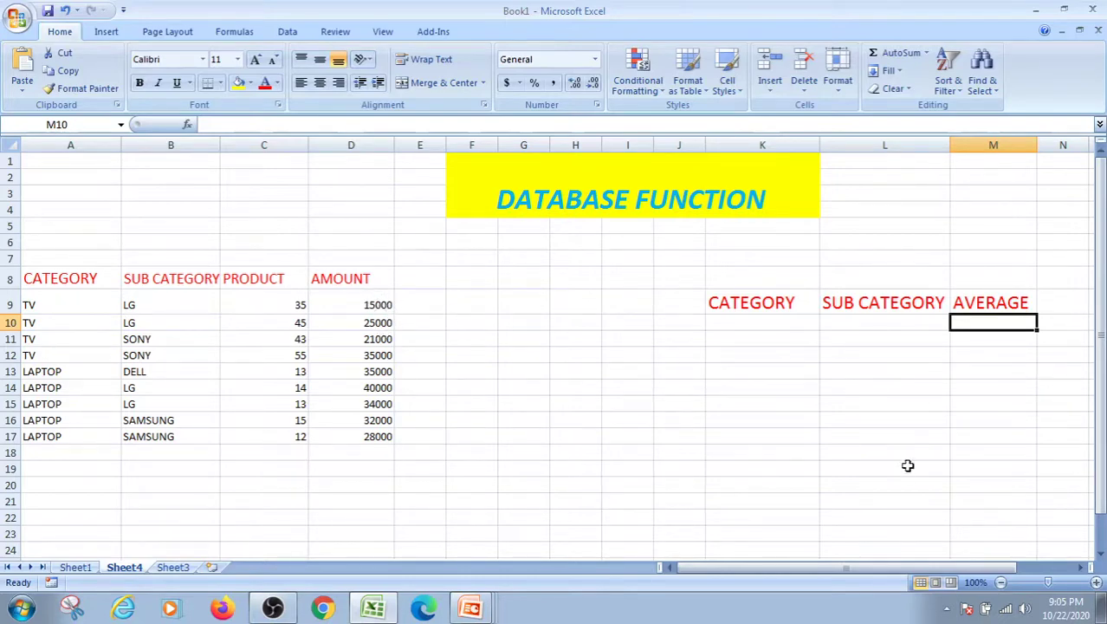
Start a DAVERAGE formula in M10 and set its database argument to the product table range A8:D17.
{"action": "double_click", "coordinate": [990, 325]}
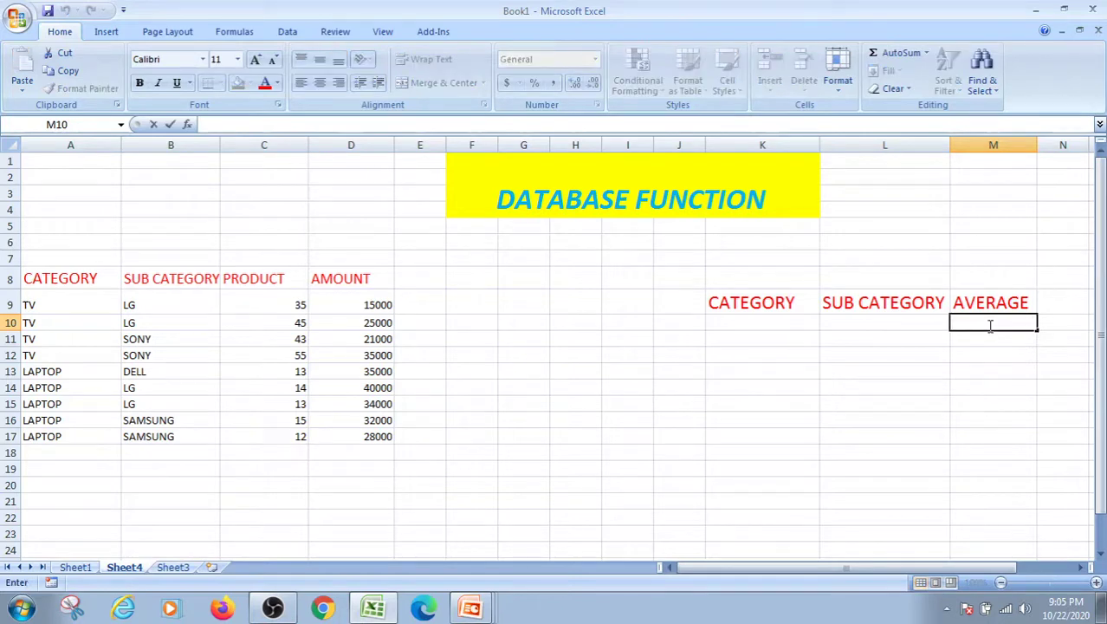
{"action": "type", "text": "="}
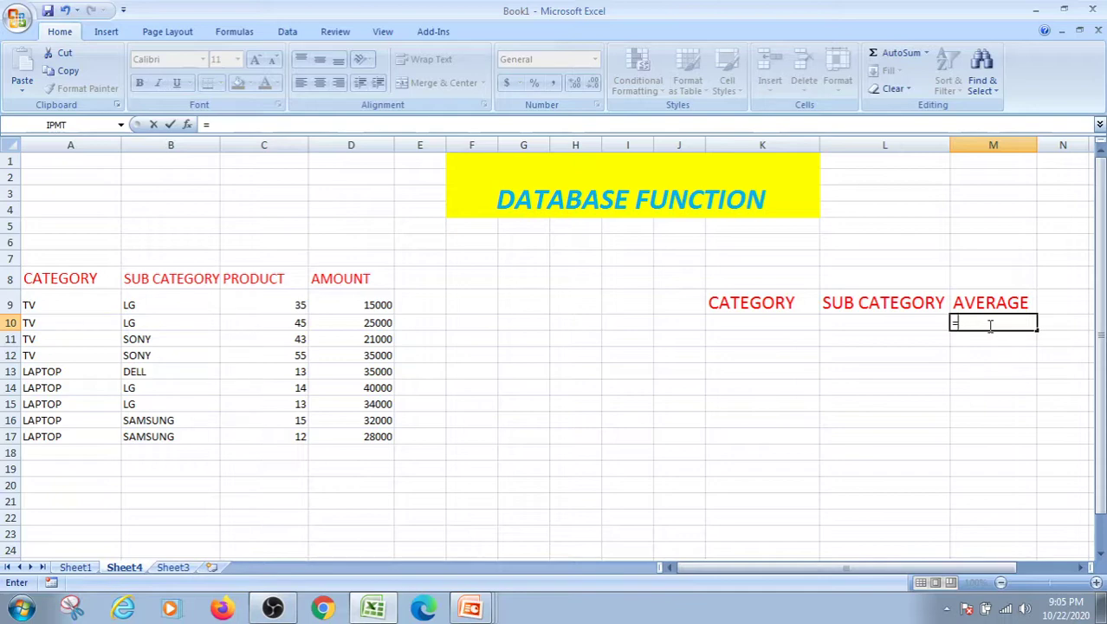
{"action": "type", "text": "d"}
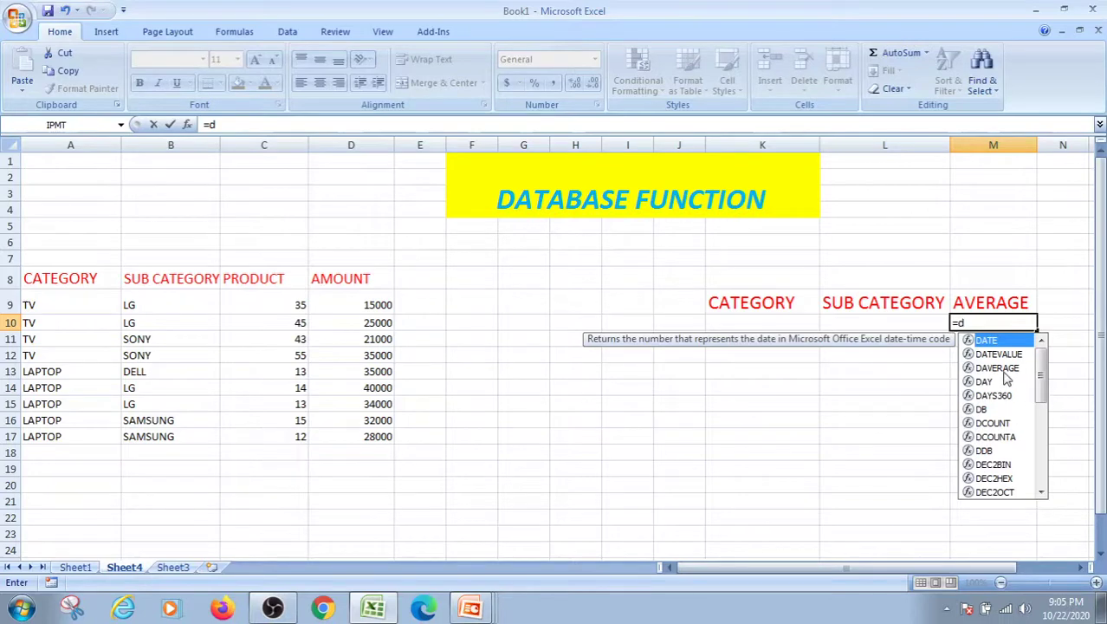
{"action": "double_click", "coordinate": [1003, 365]}
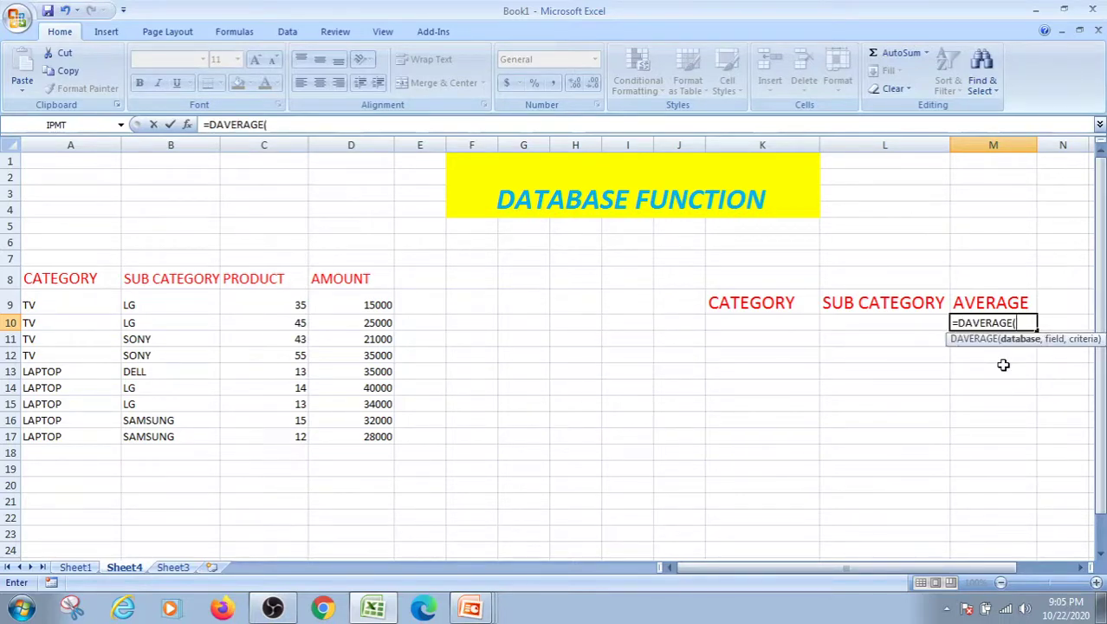
{"action": "left_click", "coordinate": [28, 275]}
{"action": "left_click_drag", "start_coordinate": [29, 276], "coordinate": [344, 435]}
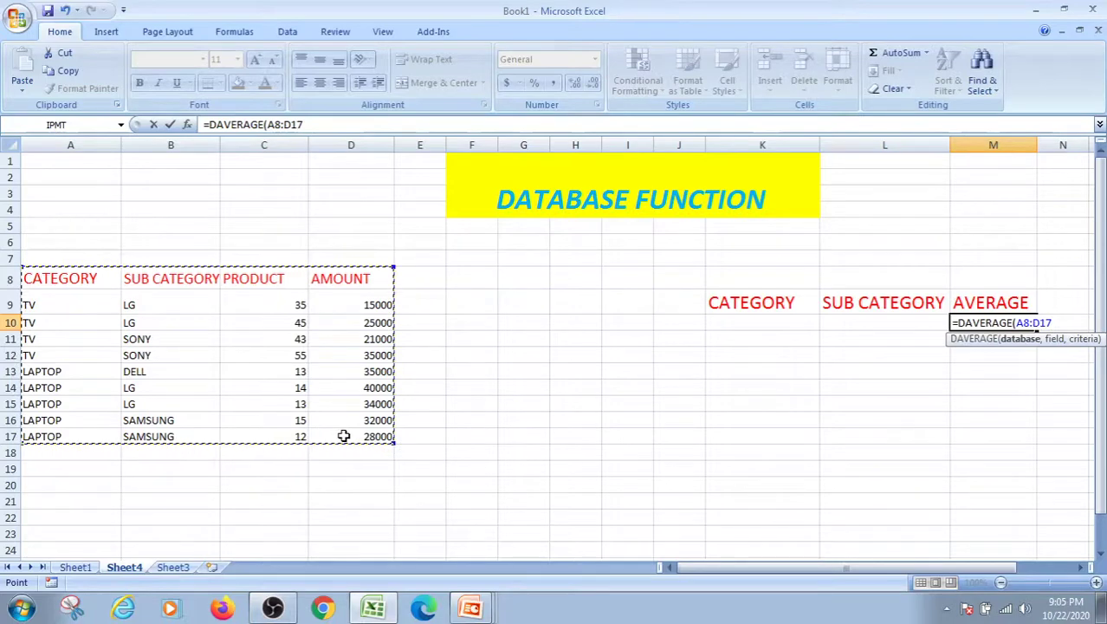
{"action": "left_click", "coordinate": [1058, 326]}
{"action": "type", "text": ","}
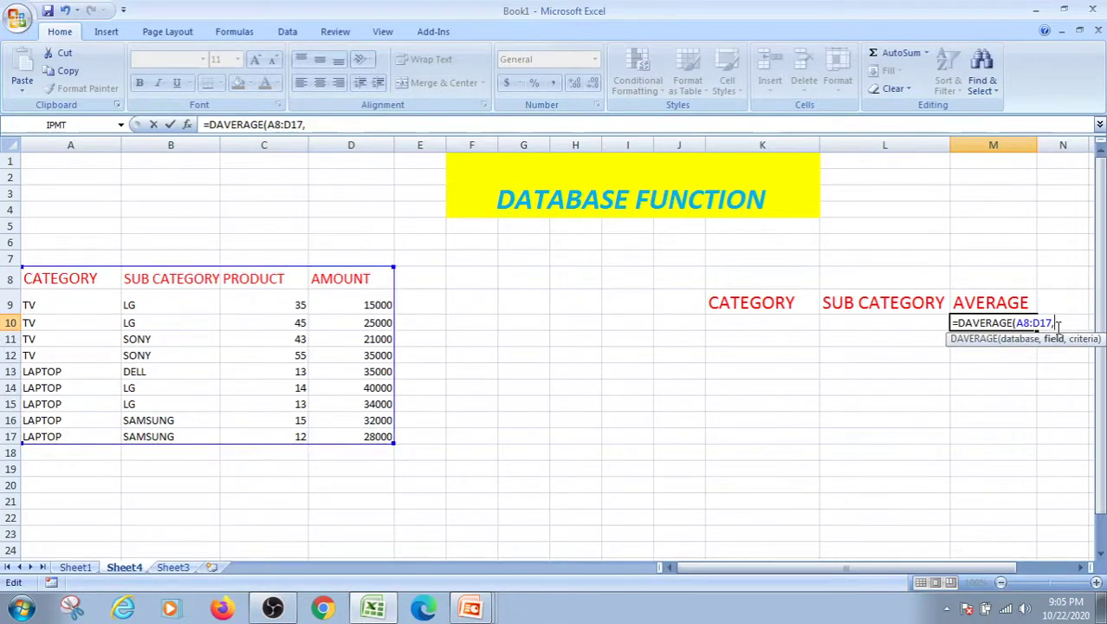
Set the DAVERAGE field to D8 and try to set its criteria range from the CATEGORY and SUB CATEGORY cells.
{"action": "left_click", "coordinate": [333, 278]}
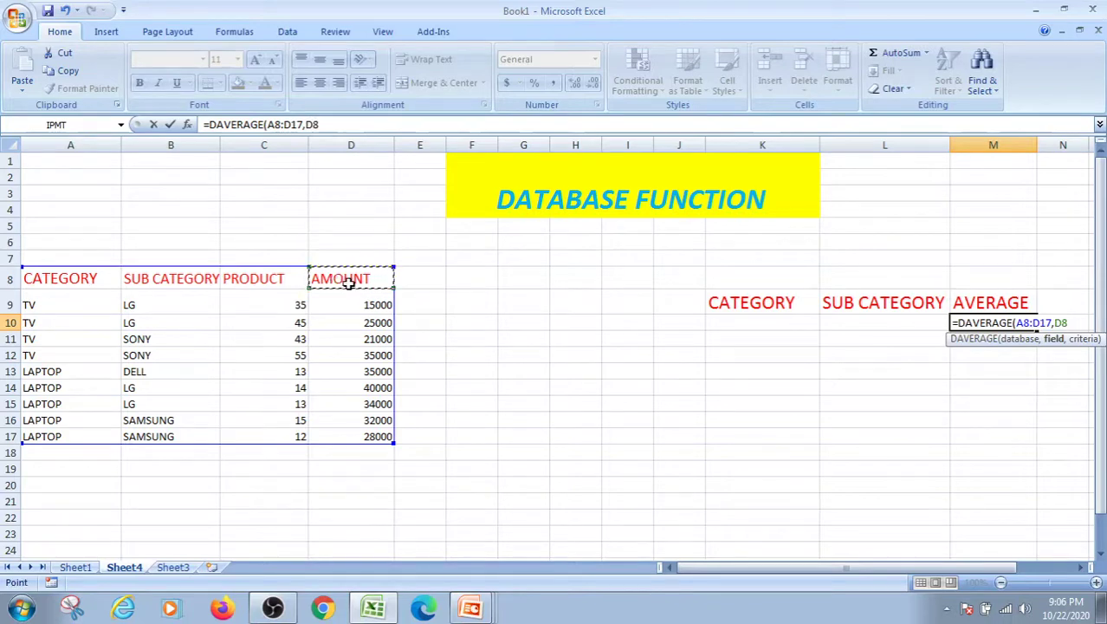
{"action": "type", "text": ","}
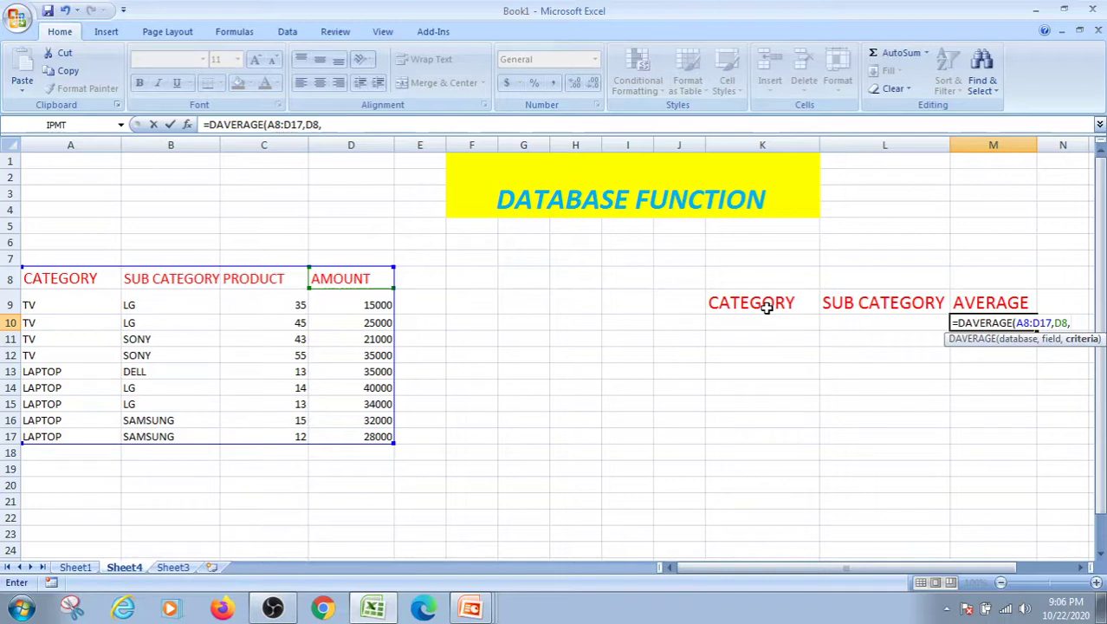
{"action": "left_click", "coordinate": [718, 303]}
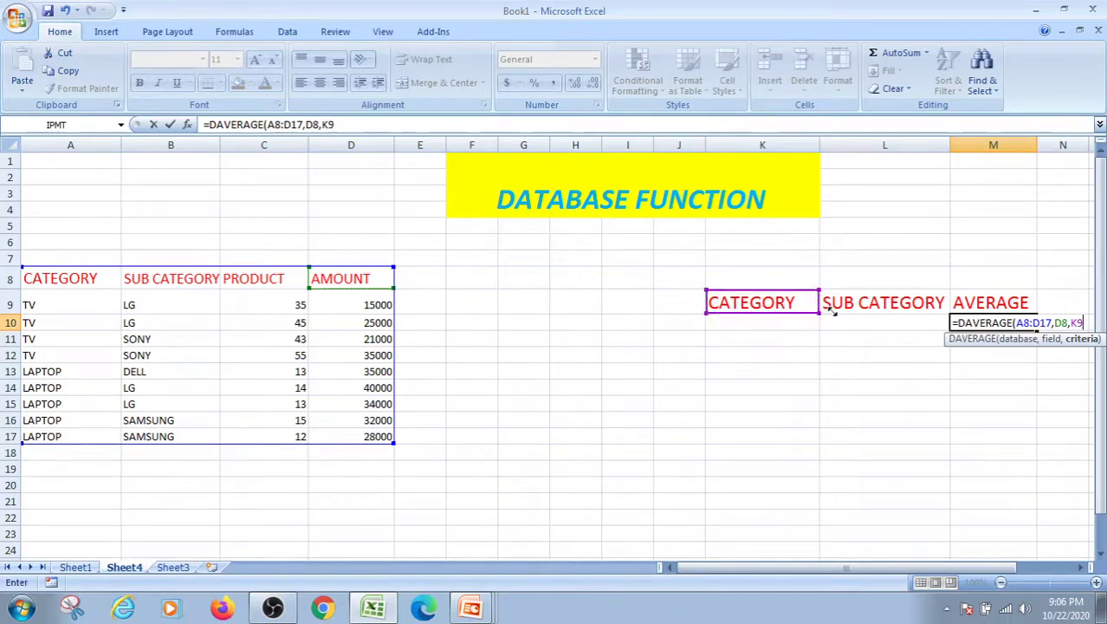
{"action": "left_click_drag", "start_coordinate": [756, 294], "coordinate": [854, 322]}
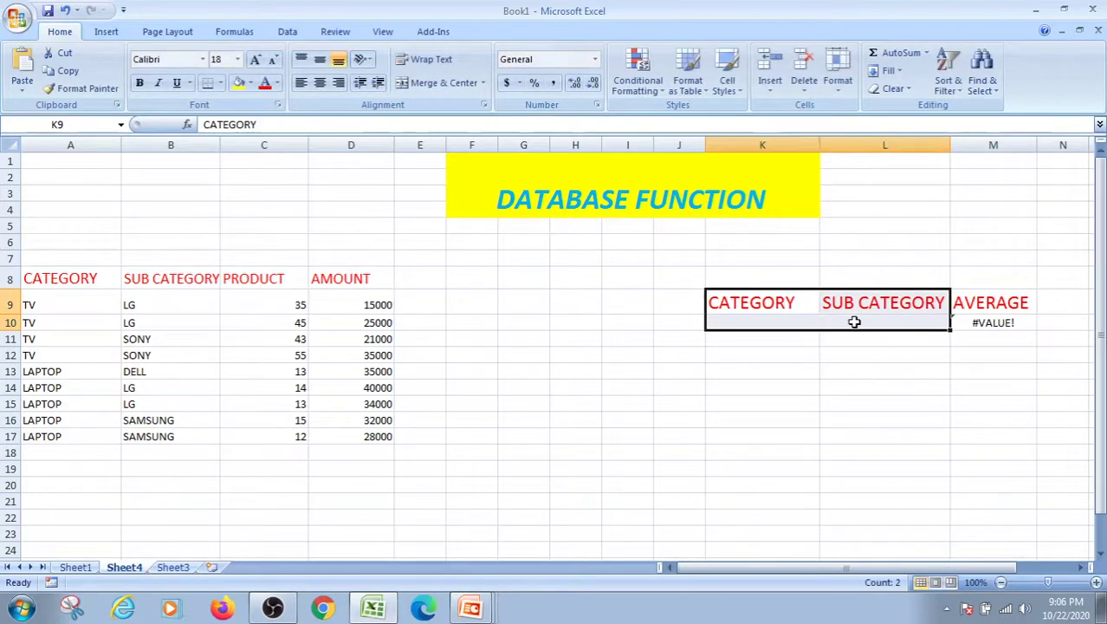
Replace the formula in M10 with a fresh DAVERAGE function that uses A8:D17 as its database.
{"action": "left_click", "coordinate": [979, 322]}
{"action": "double_click", "coordinate": [983, 322]}
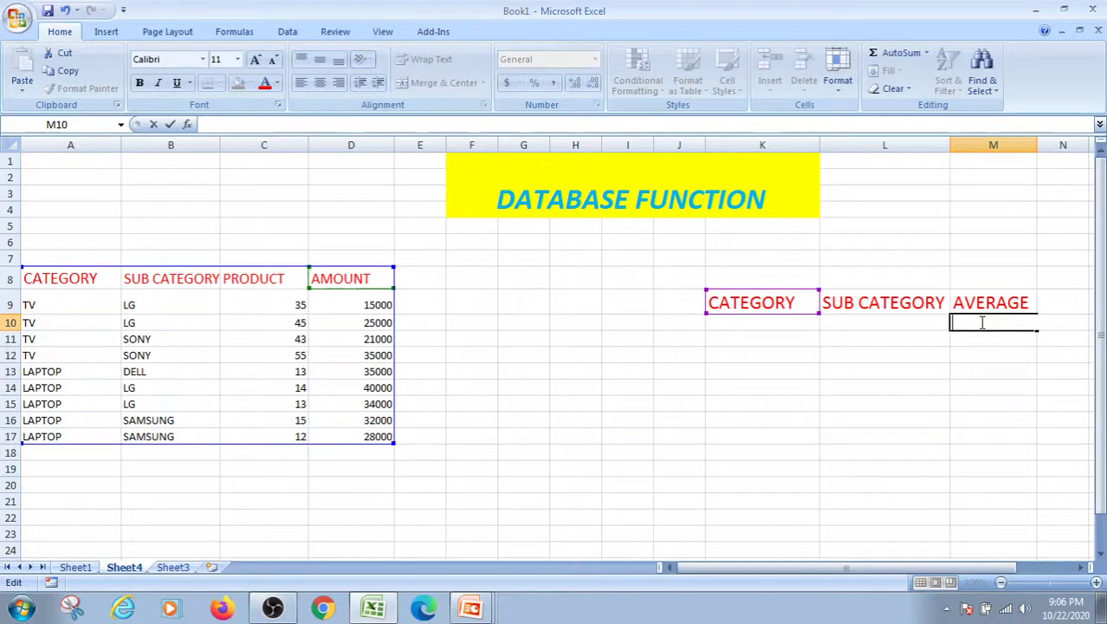
{"action": "type", "text": "=d"}
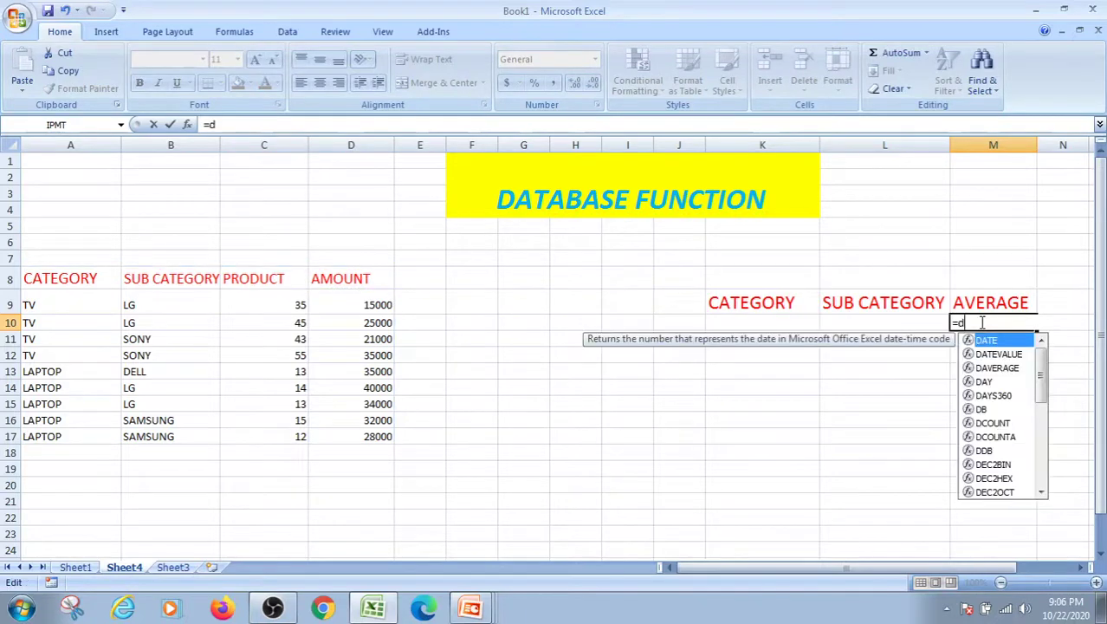
{"action": "double_click", "coordinate": [1000, 371]}
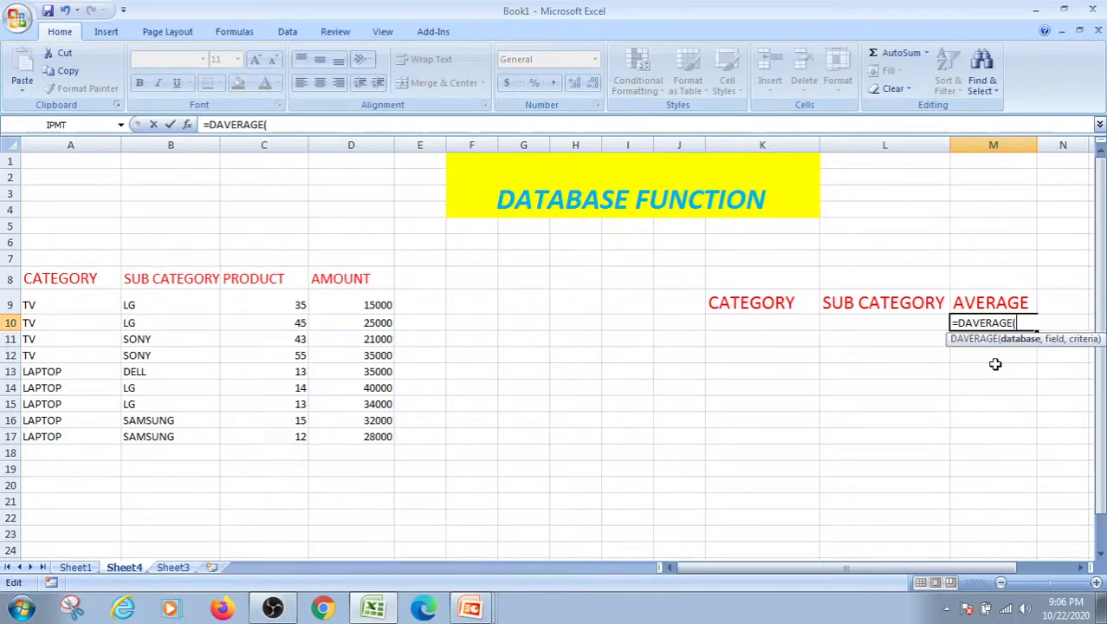
{"action": "left_click_drag", "start_coordinate": [50, 277], "coordinate": [344, 433]}
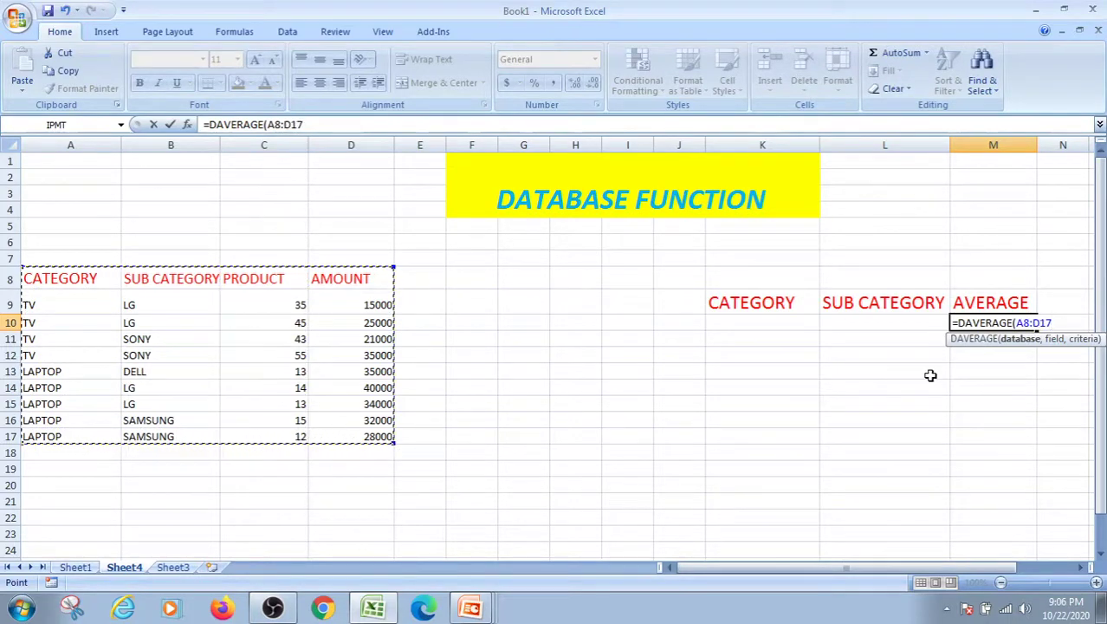
{"action": "type", "text": ","}
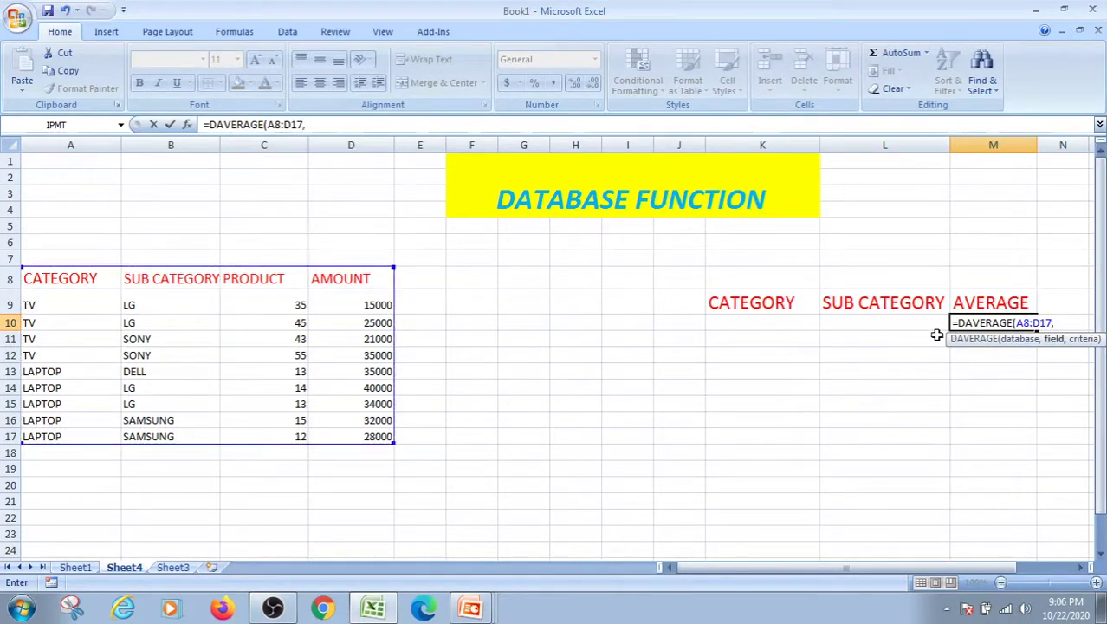
Add K9:L10 as the criteria range in the DAVERAGE formula and try to complete it.
{"action": "left_click", "coordinate": [362, 281]}
{"action": "type", "text": ","}
{"action": "left_click_drag", "start_coordinate": [715, 303], "coordinate": [847, 318]}
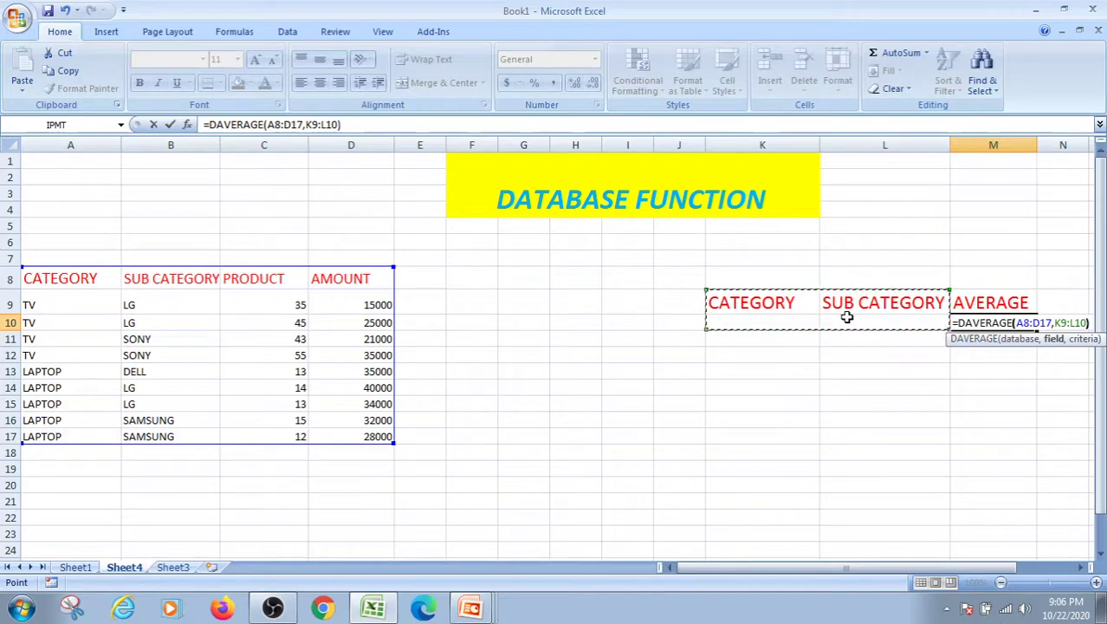
{"action": "type", "text": ")"}
{"action": "key", "text": "Return"}
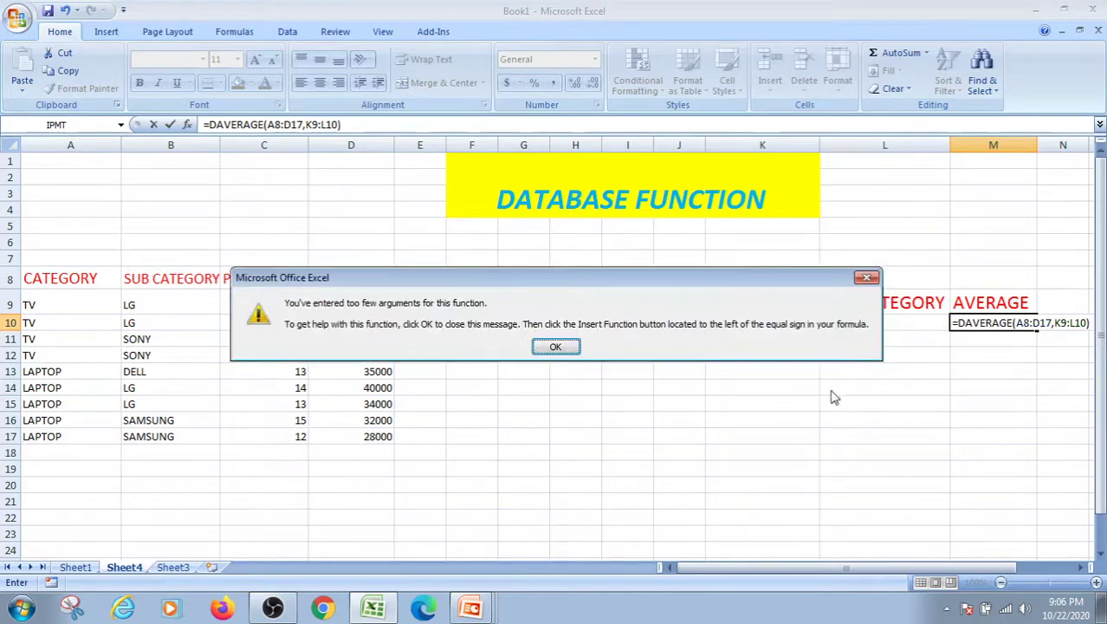
{"action": "left_click", "coordinate": [555, 346]}
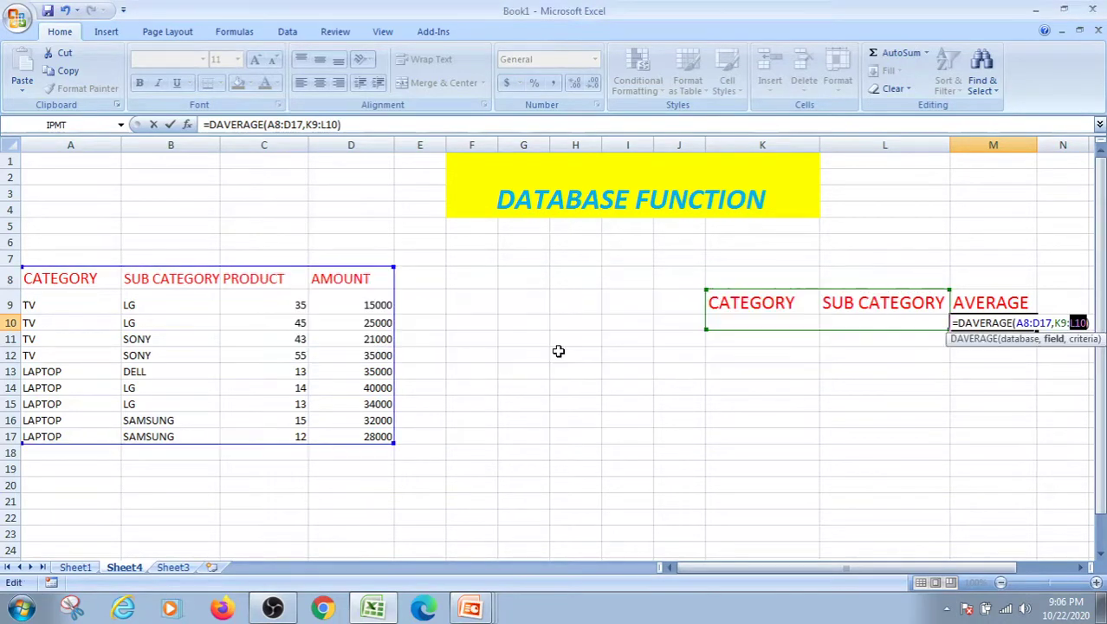
Insert the AMOUNT heading D8 as the field argument before K9:L10 and complete the DAVERAGE formula in M10.
{"action": "left_click", "coordinate": [1054, 323]}
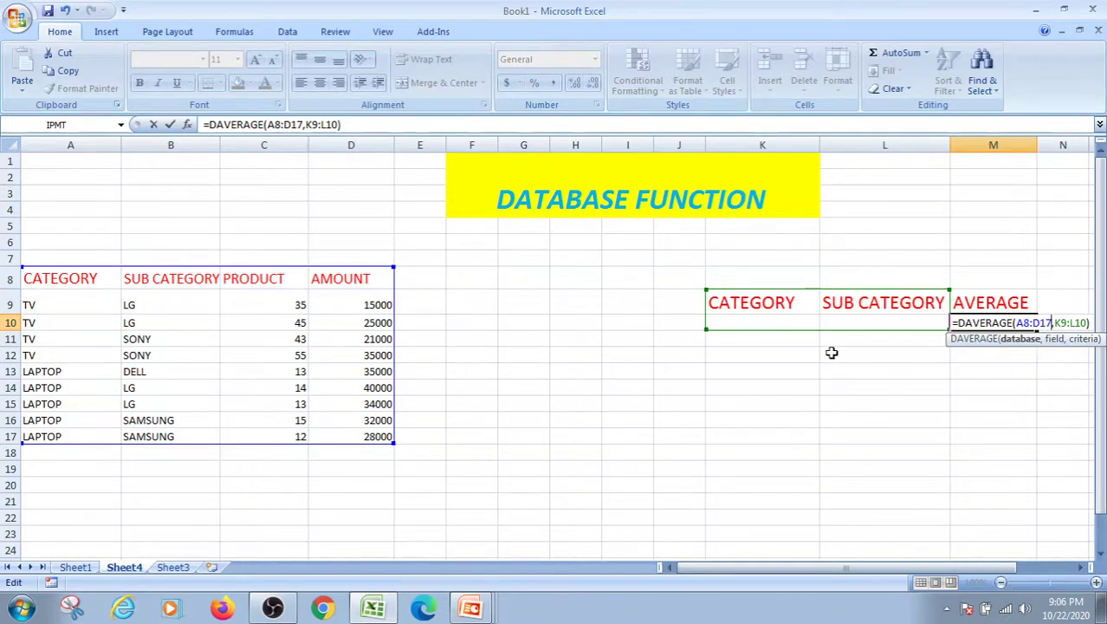
{"action": "key", "text": "Right"}
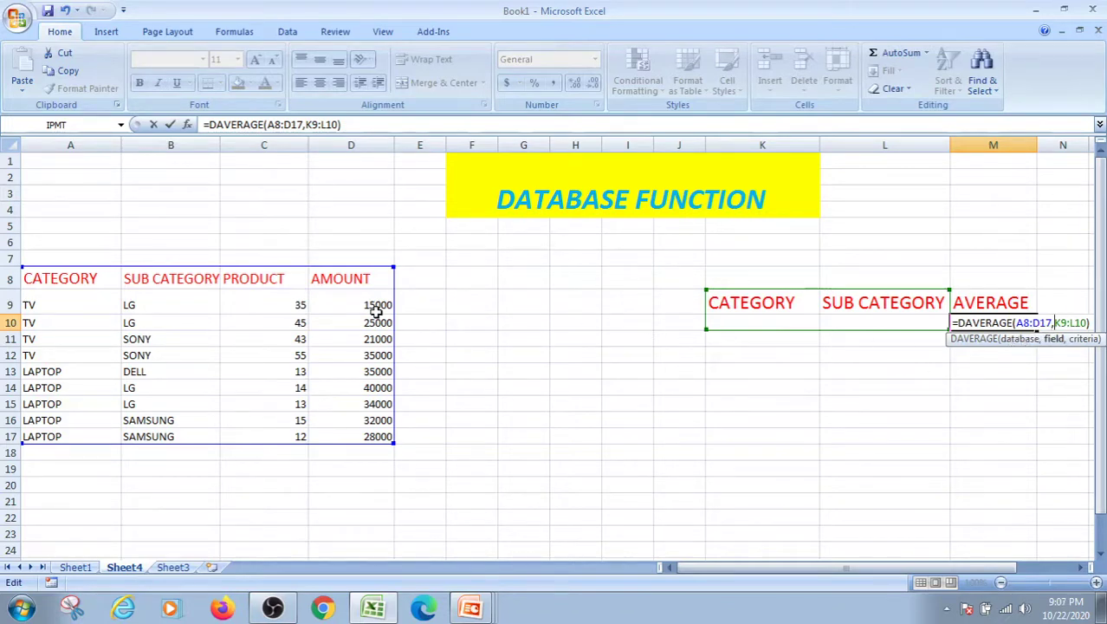
{"action": "left_click", "coordinate": [361, 279]}
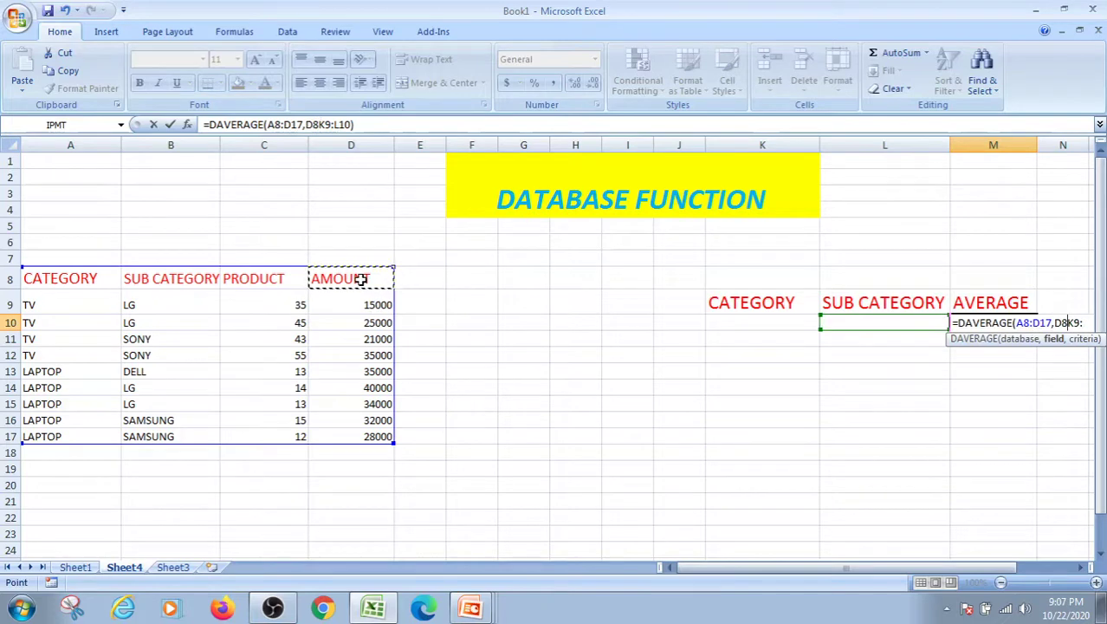
{"action": "type", "text": ","}
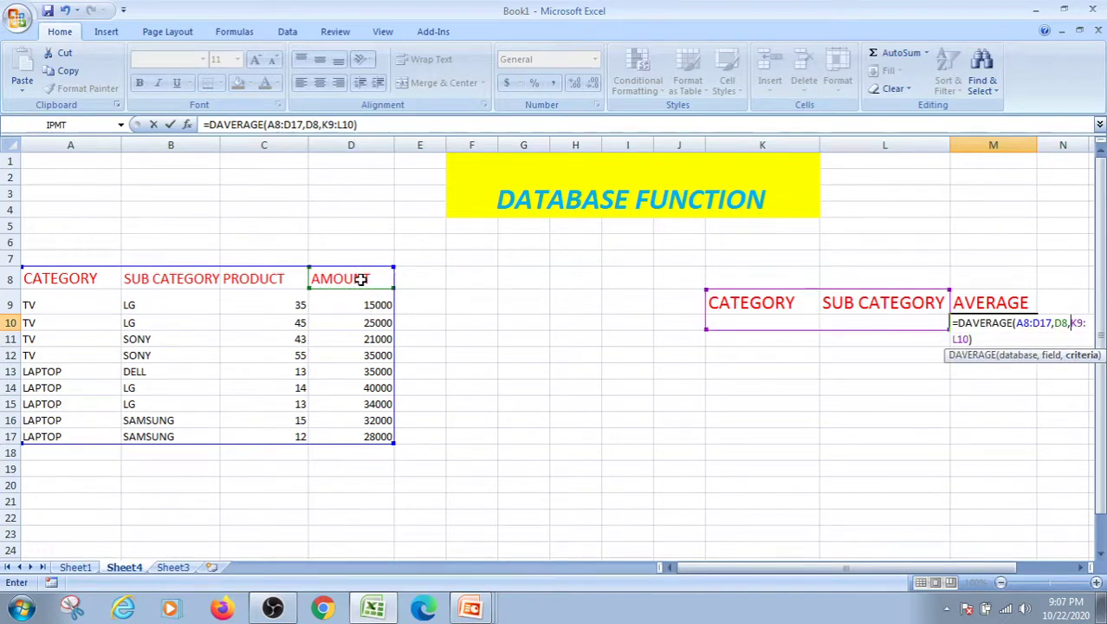
{"action": "type", "text": ")"}
{"action": "key", "text": "Return"}
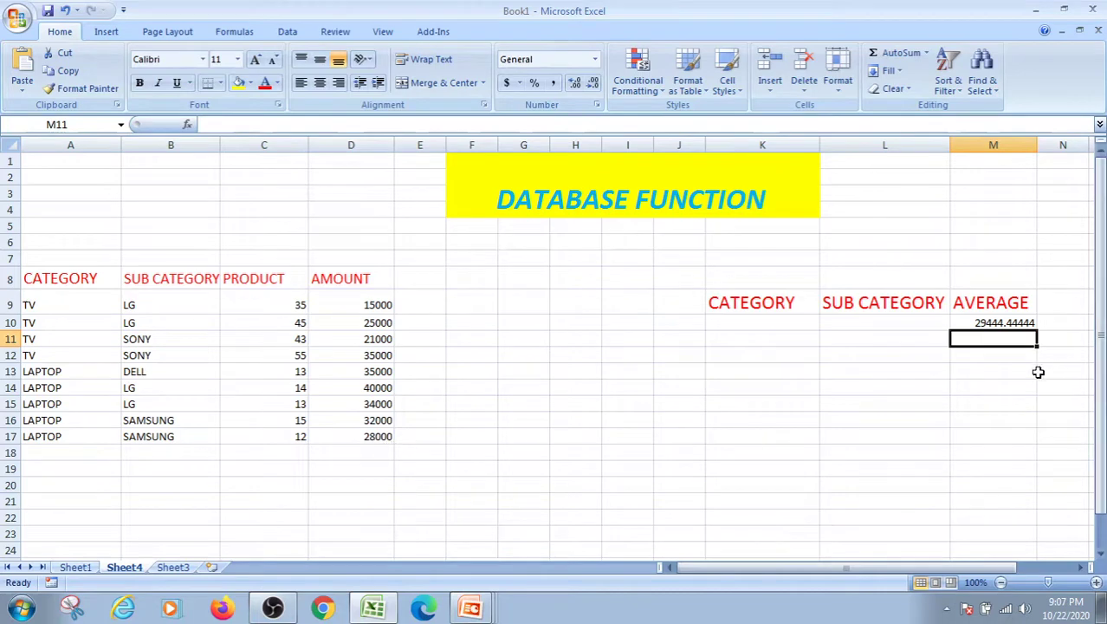
Enter the criteria tv in K10 under CATEGORY and lg in L10 under SUB CATEGORY.
{"action": "left_click", "coordinate": [766, 323]}
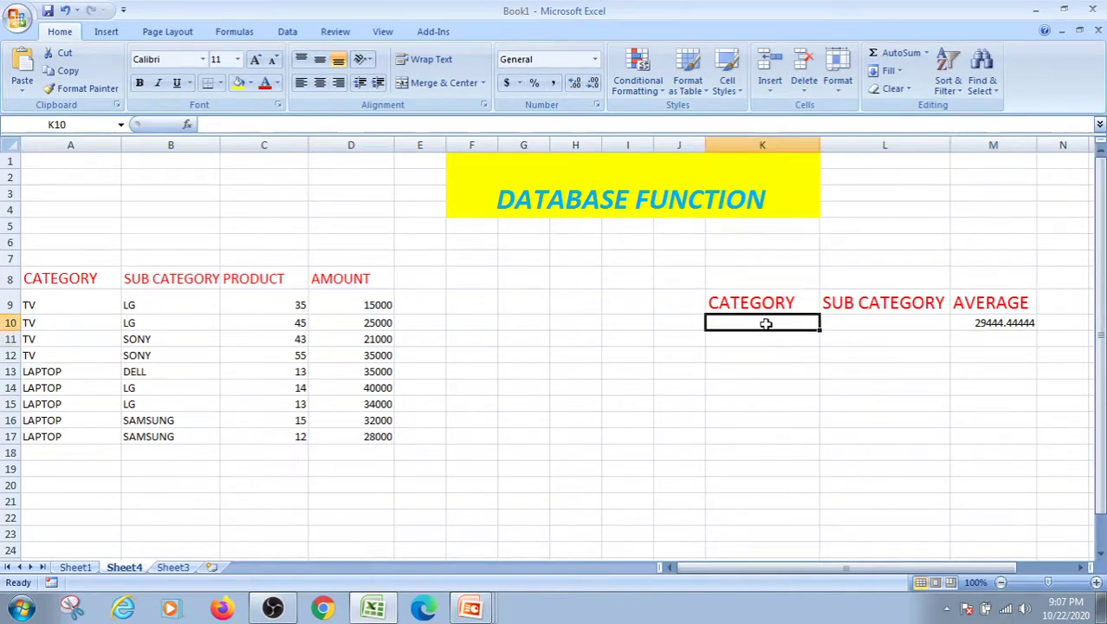
{"action": "type", "text": "tv"}
{"action": "key", "text": "Return"}
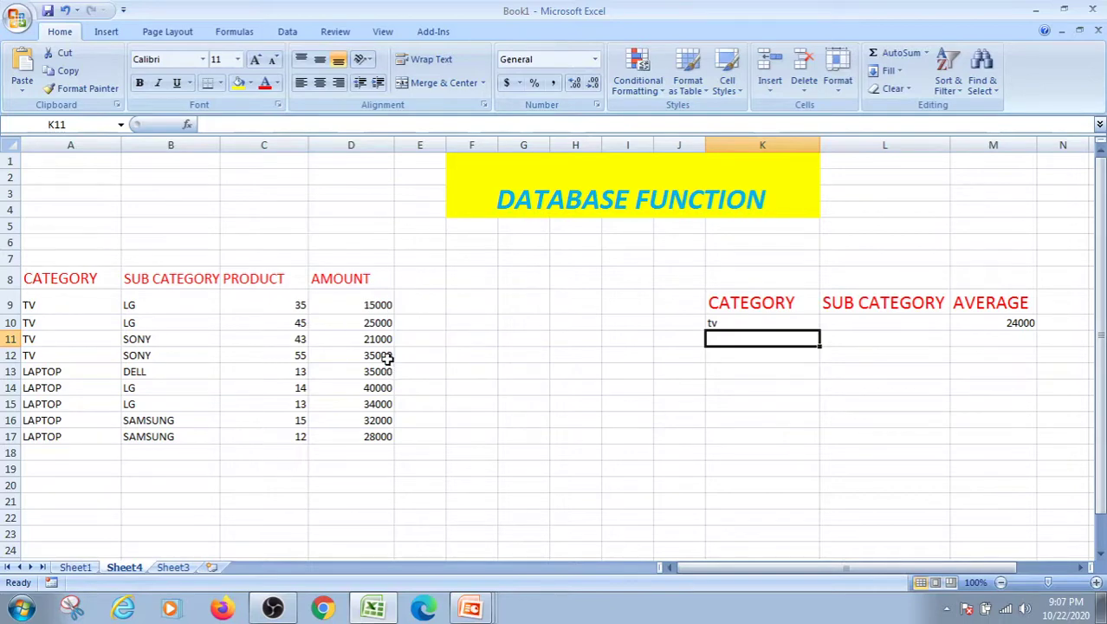
{"action": "left_click", "coordinate": [902, 325]}
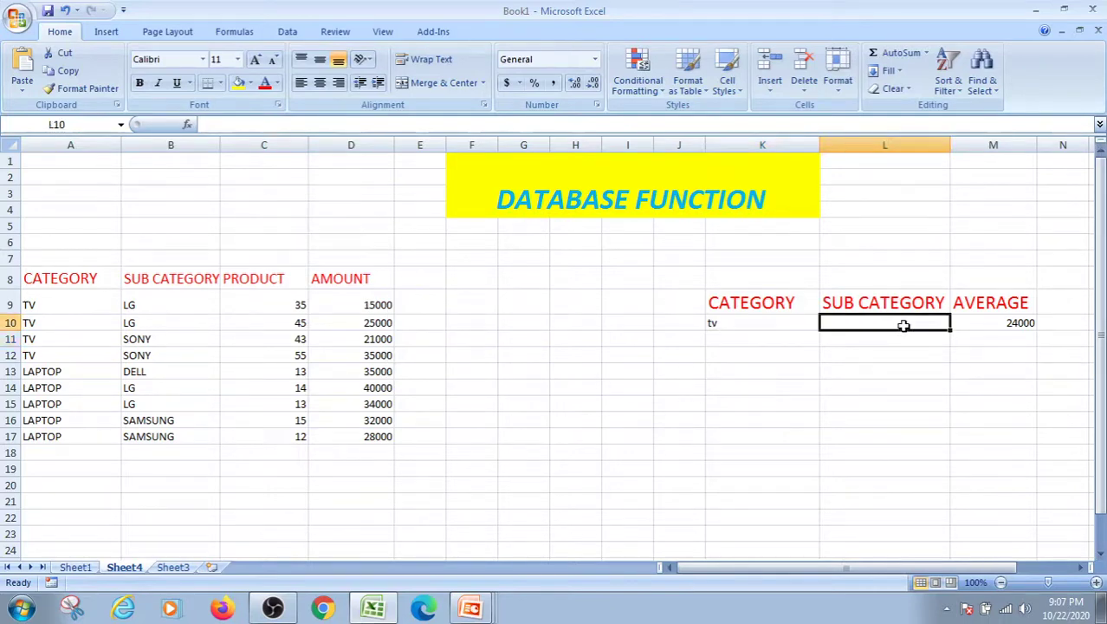
{"action": "type", "text": "lg"}
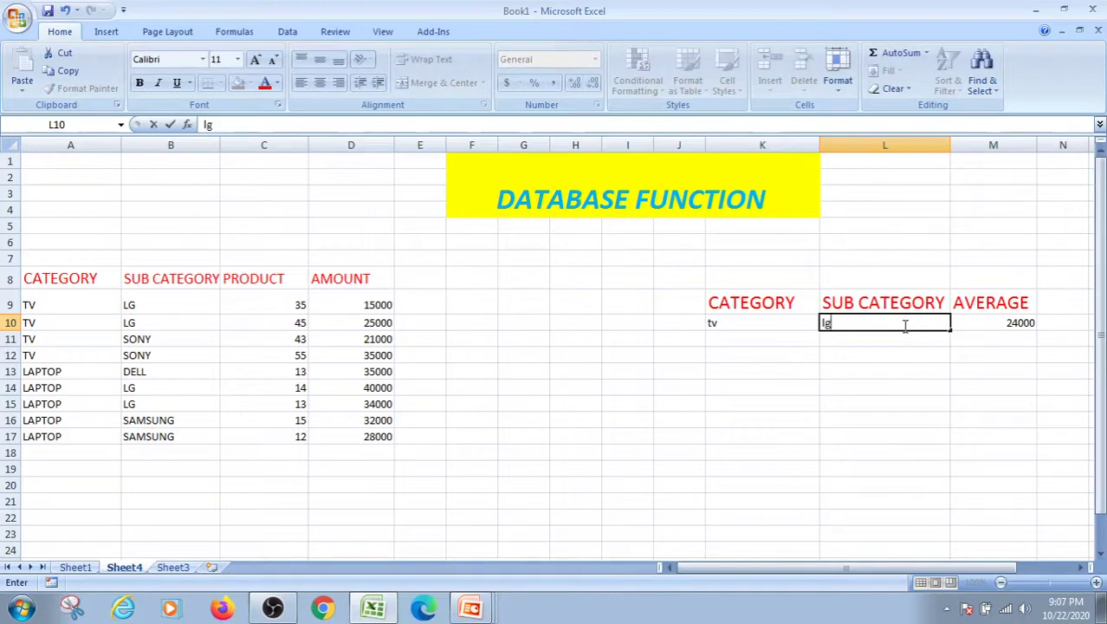
{"action": "key", "text": "Return"}
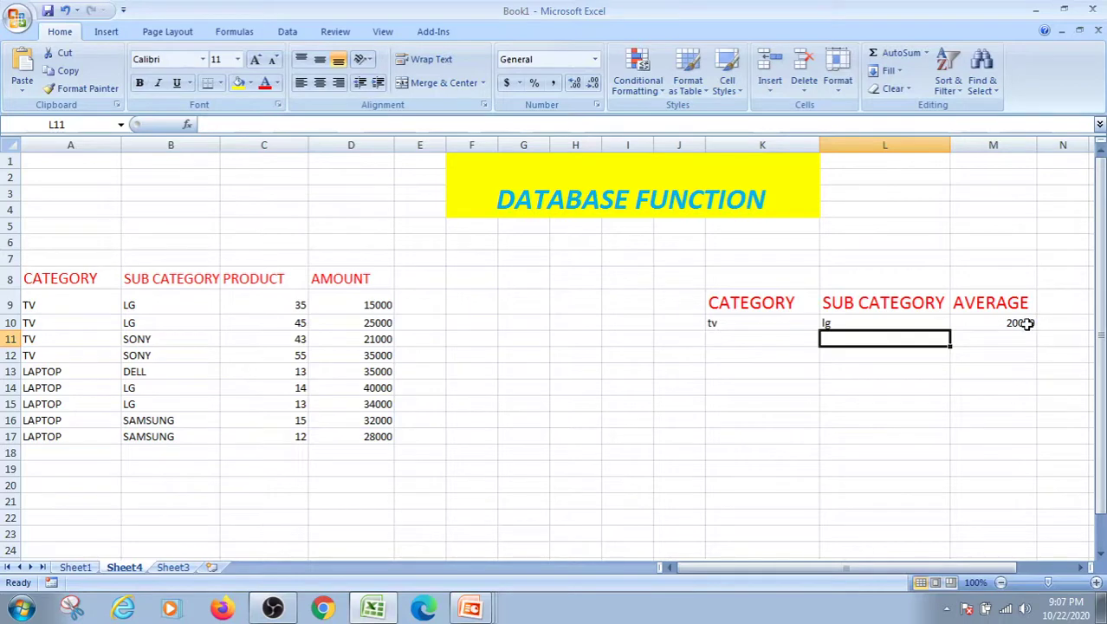
Change the SUB CATEGORY criterion in L10 to sony.
{"action": "left_click", "coordinate": [903, 325]}
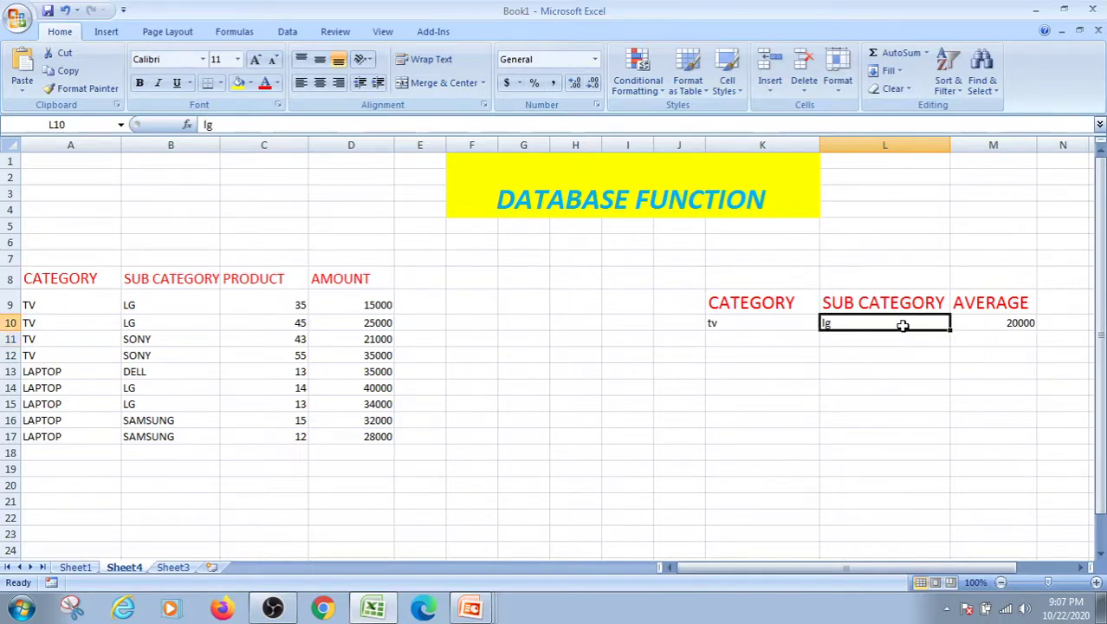
{"action": "key", "text": "BackSpace"}
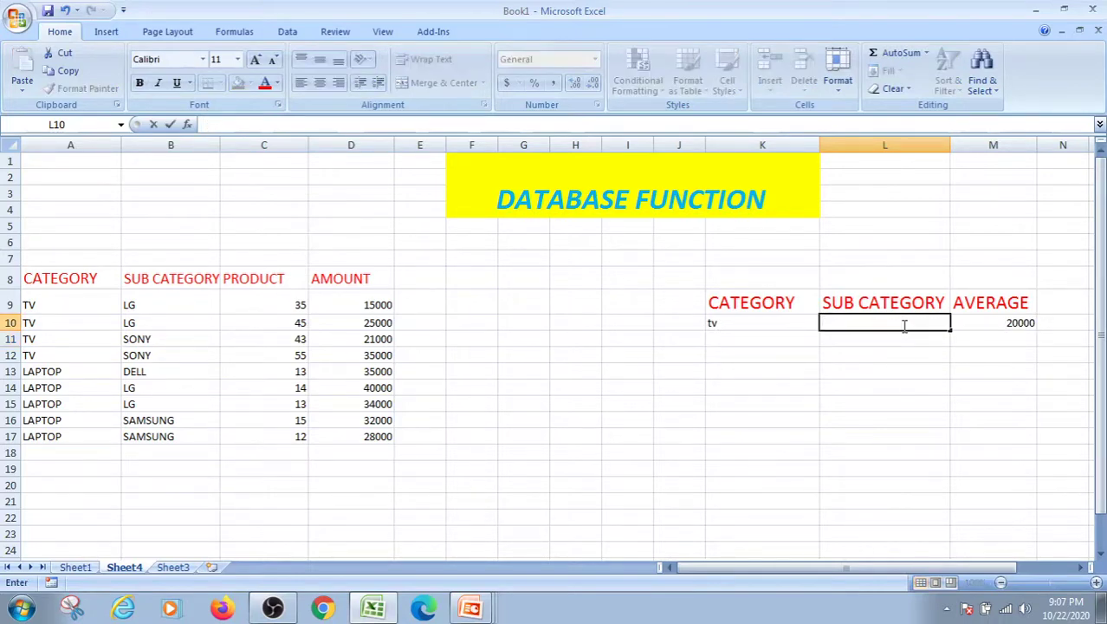
{"action": "type", "text": "s"}
{"action": "key", "text": "Return"}
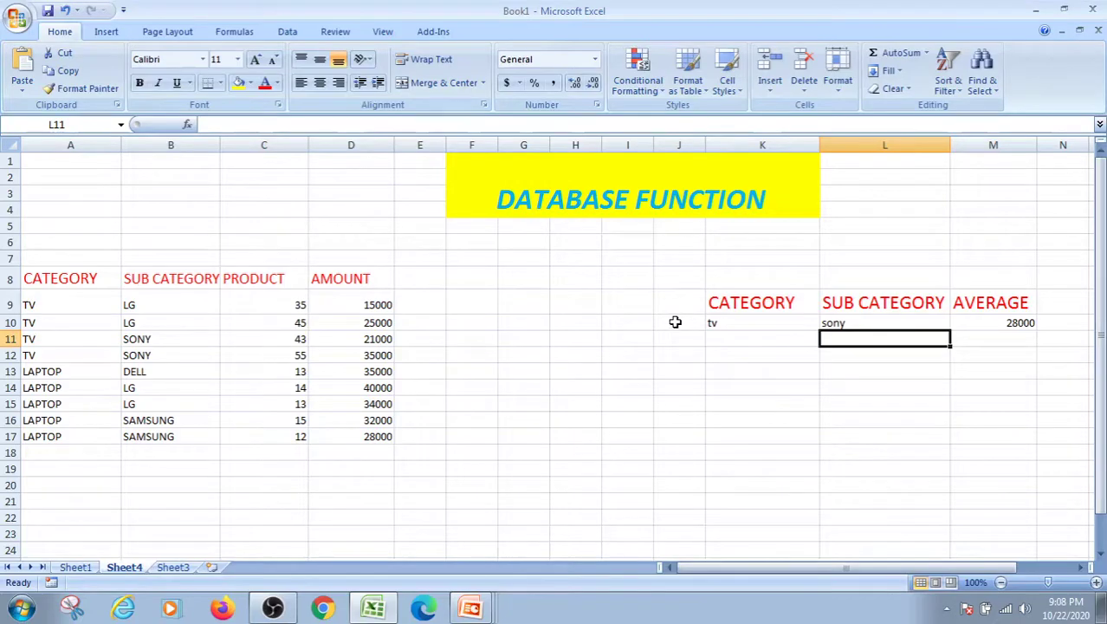
Switch to the PowerPoint slide show and advance it, and return to Excel to open Sheet3 with the Engineering Function tables.
{"action": "key", "text": "alt+Tab"}
{"action": "key", "text": "Page_Down"}
{"action": "key", "text": "Page_Down"}
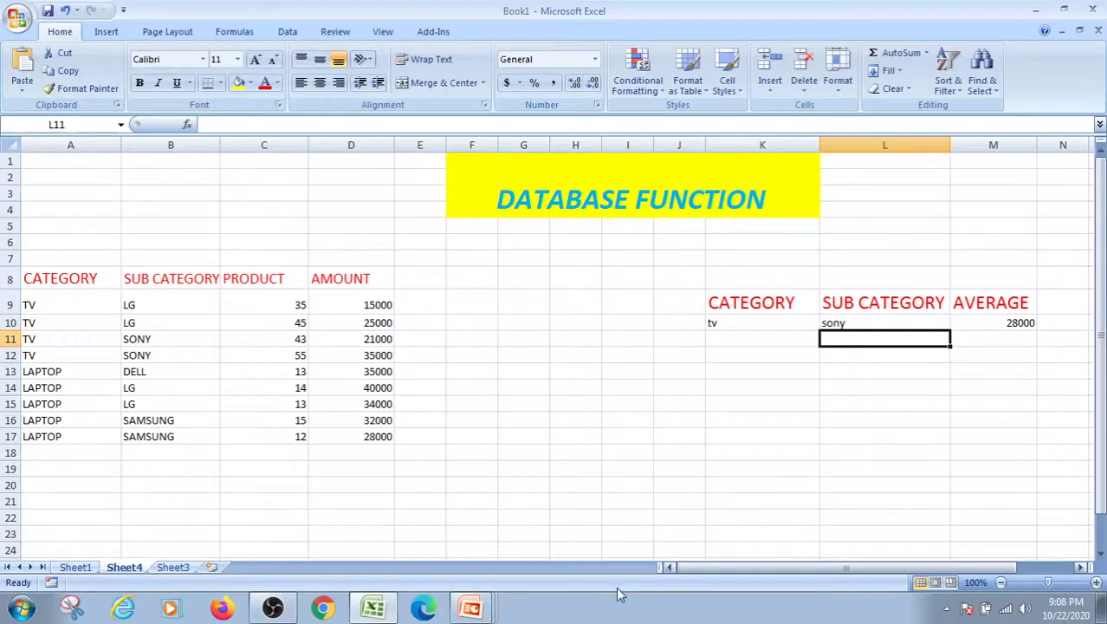
{"action": "left_click", "coordinate": [173, 568]}
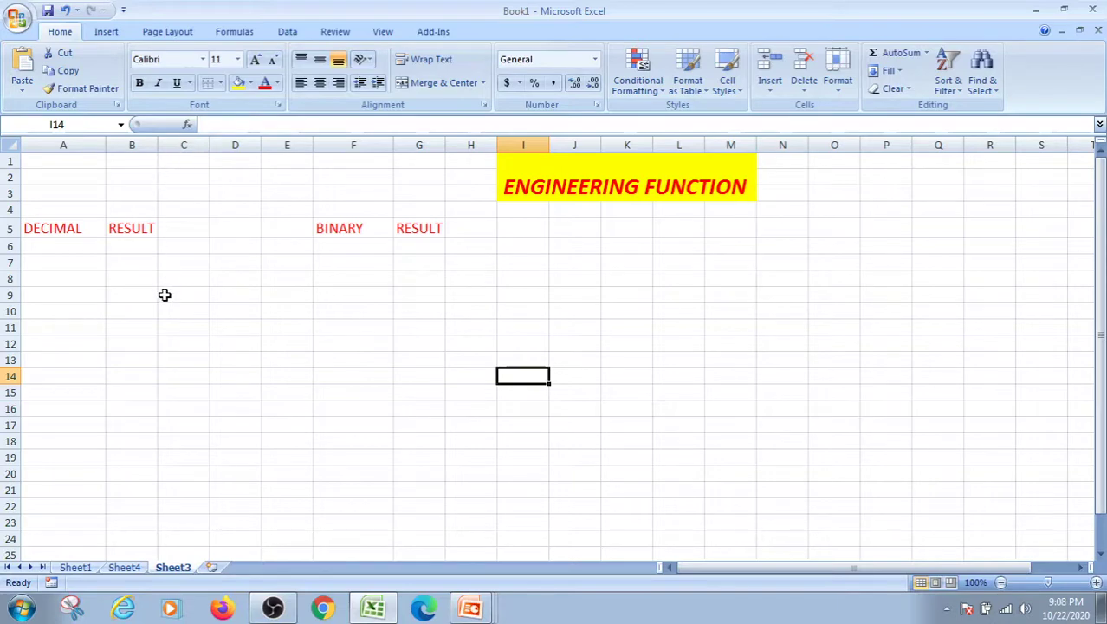
Enter 10 in A6 and 20 in A7 under the DECIMAL heading.
{"action": "left_click", "coordinate": [58, 247]}
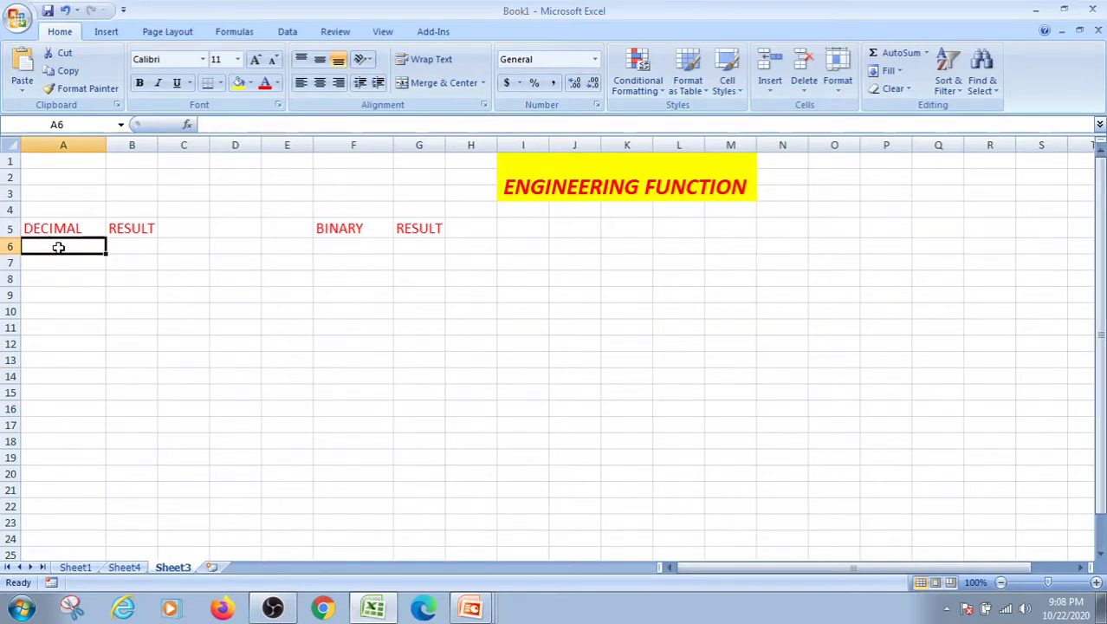
{"action": "type", "text": "10"}
{"action": "key", "text": "Return"}
{"action": "type", "text": "20"}
{"action": "key", "text": "Return"}
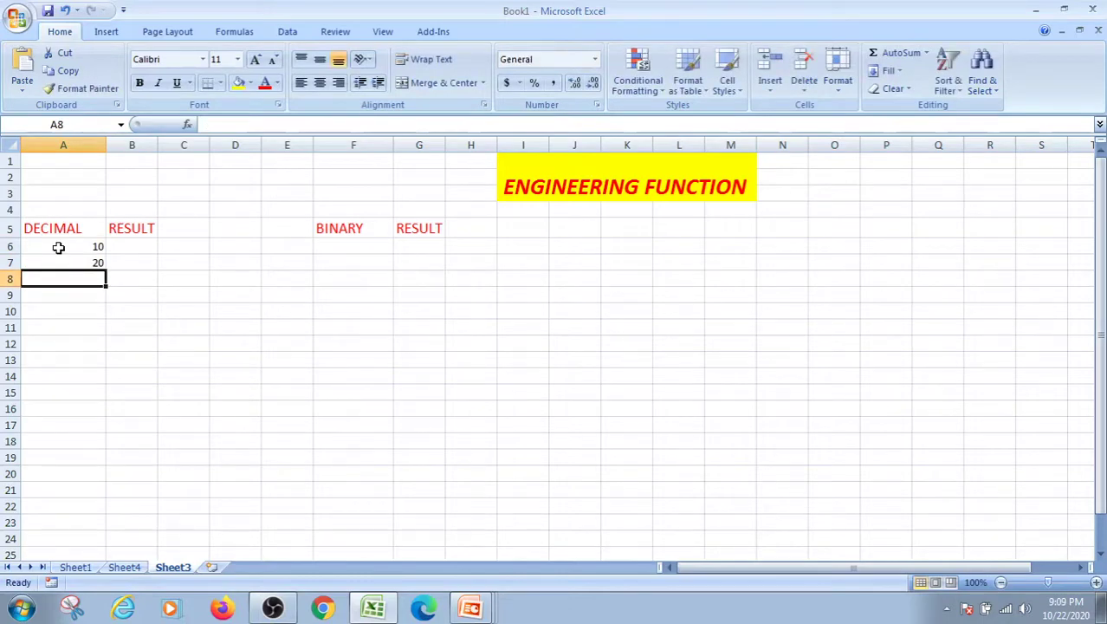
Replace the A7 value with 8 and continue the DECIMAL list with 15, 4 and 2 in A8:A10.
{"action": "left_click", "coordinate": [96, 262]}
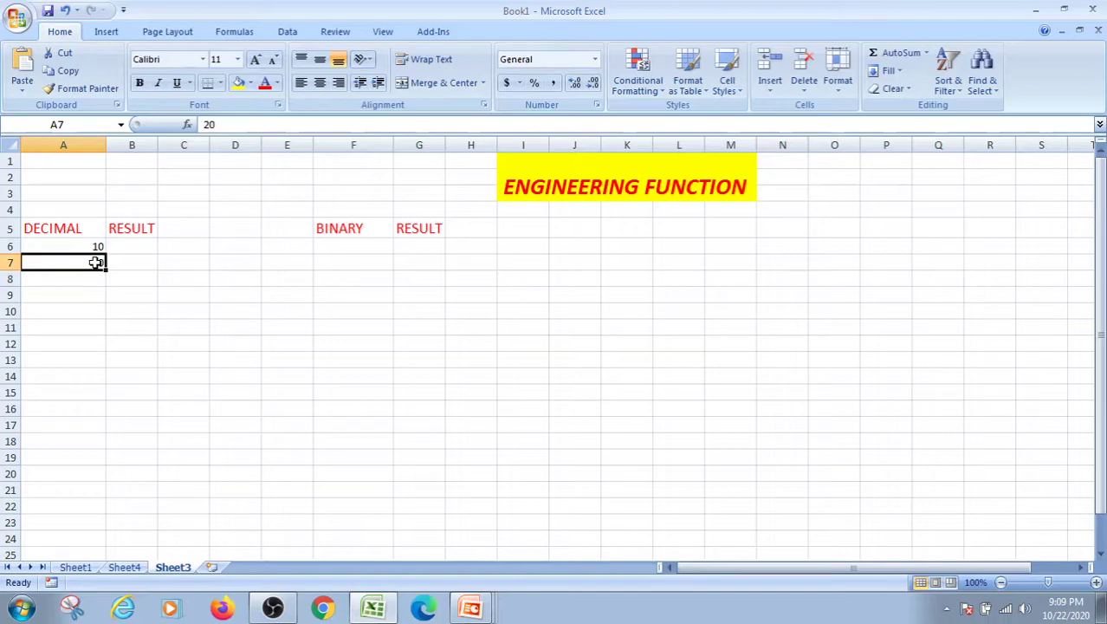
{"action": "key", "text": "BackSpace"}
{"action": "type", "text": "8"}
{"action": "key", "text": "Return"}
{"action": "type", "text": "15"}
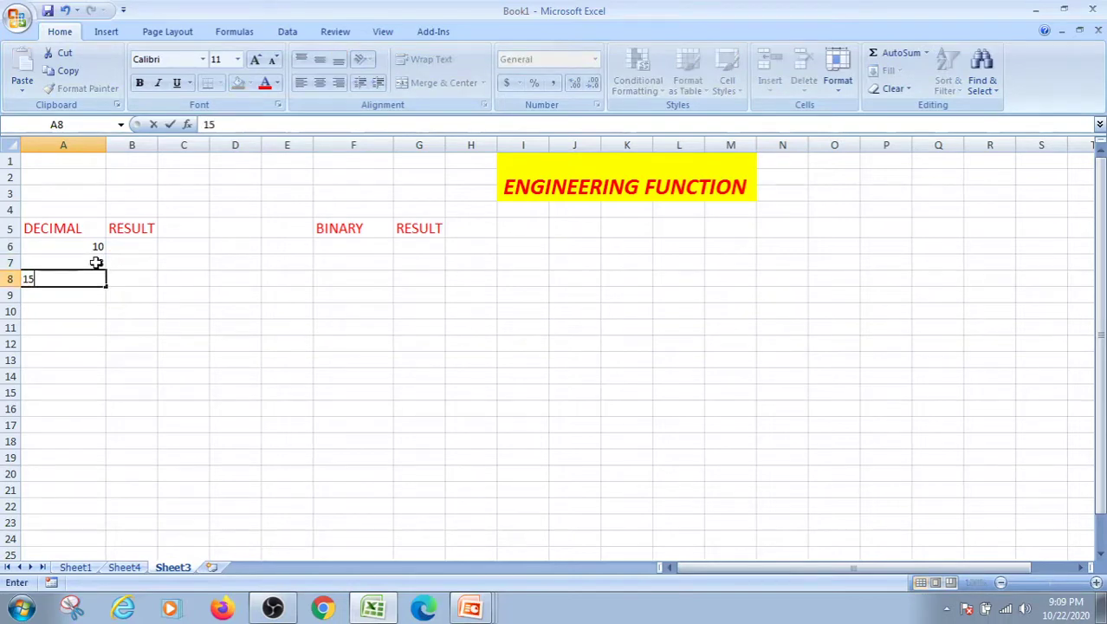
{"action": "key", "text": "Return"}
{"action": "type", "text": "4"}
{"action": "key", "text": "Return"}
{"action": "type", "text": "2"}
Enter the formula =DEC2BIN(A6) in B6 to convert the first decimal number to binary.
{"action": "left_click", "coordinate": [136, 246]}
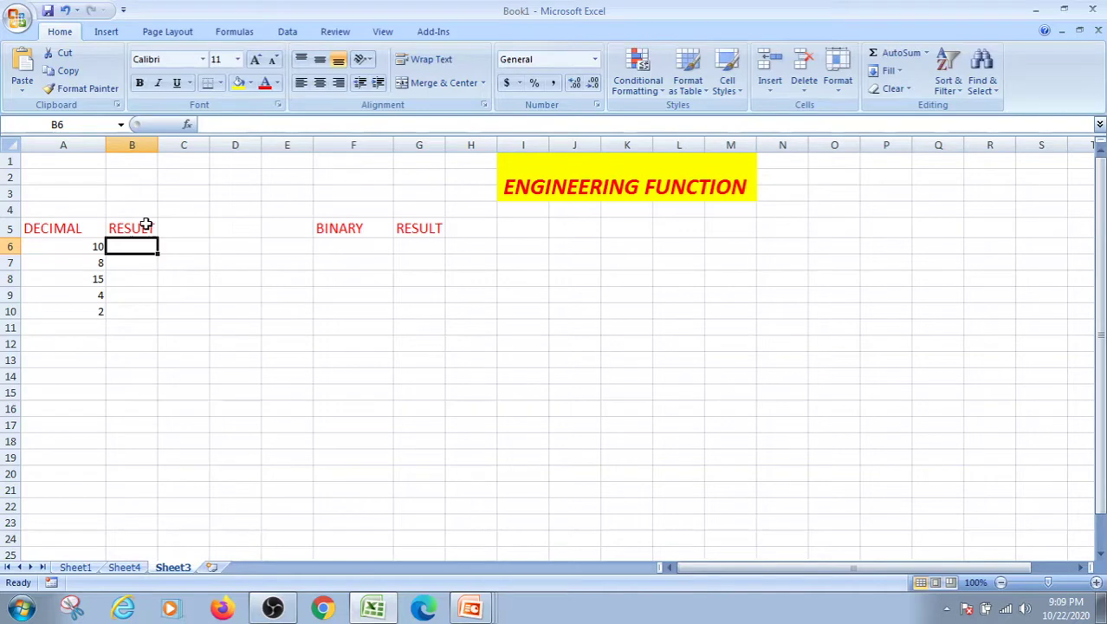
{"action": "type", "text": "="}
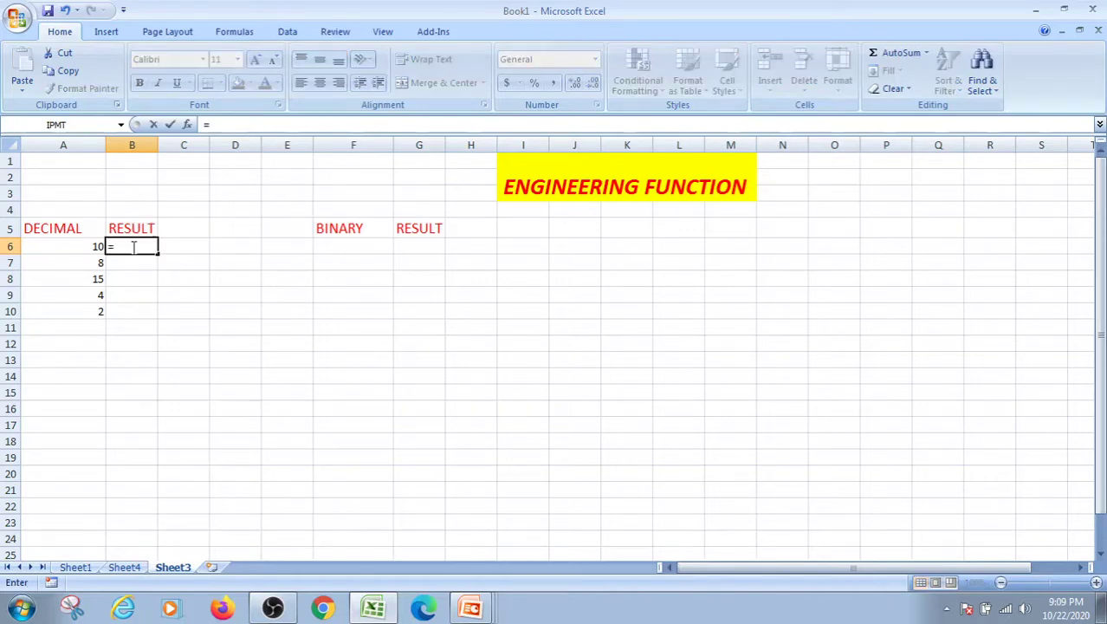
{"action": "type", "text": "d"}
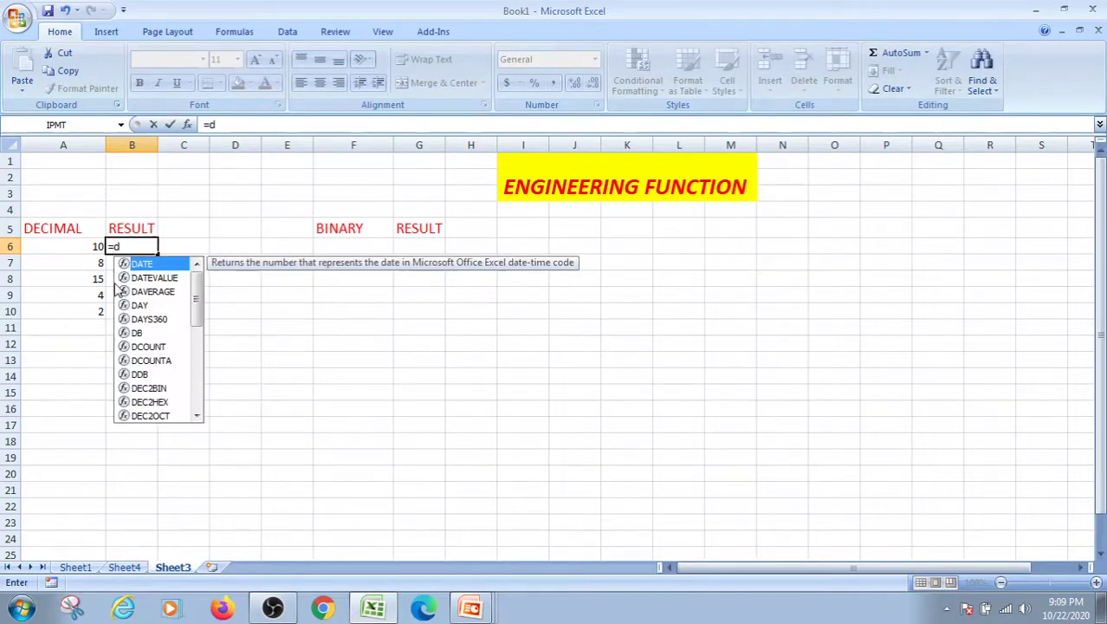
{"action": "double_click", "coordinate": [145, 389]}
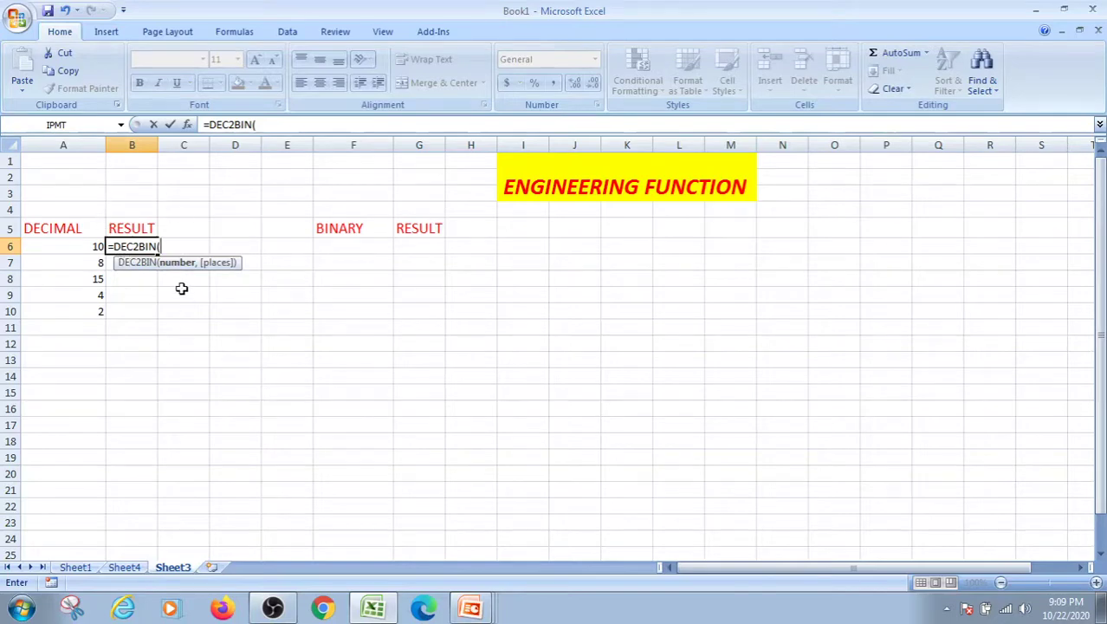
{"action": "left_click", "coordinate": [87, 250]}
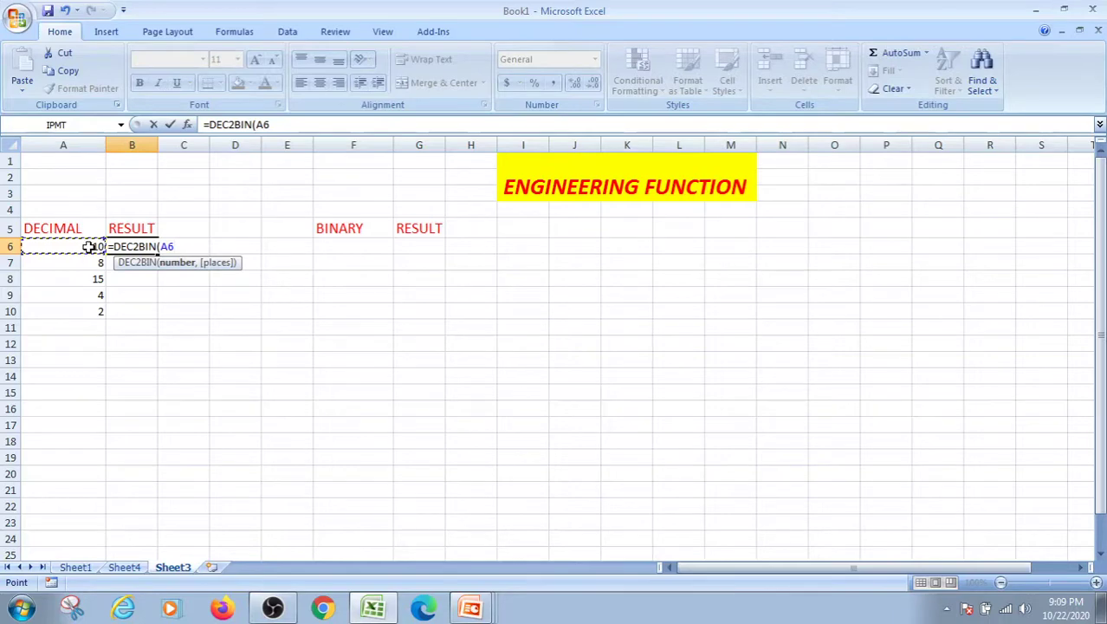
{"action": "type", "text": ")"}
{"action": "key", "text": "Return"}
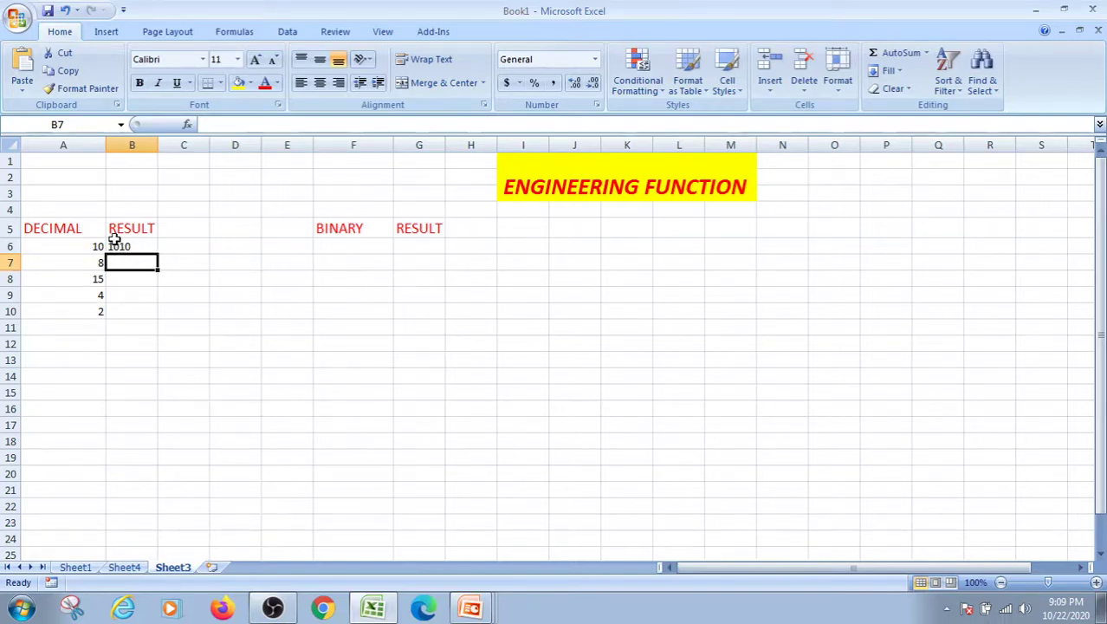
Fill the DEC2BIN formula from B6 down to B10.
{"action": "left_click", "coordinate": [124, 249]}
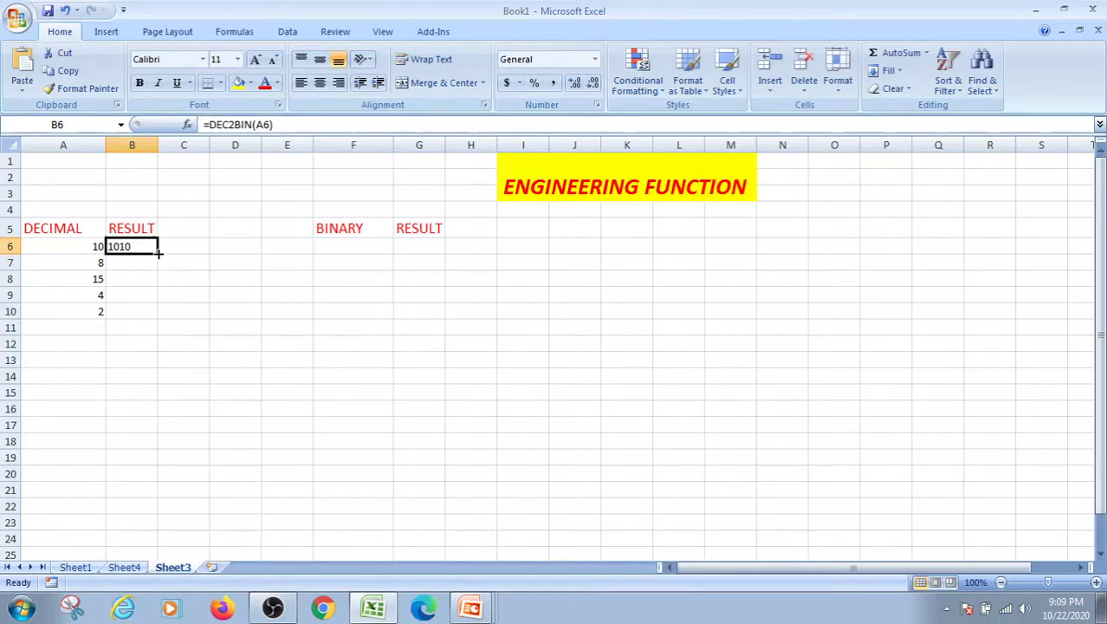
{"action": "left_click_drag", "start_coordinate": [158, 255], "coordinate": [159, 315]}
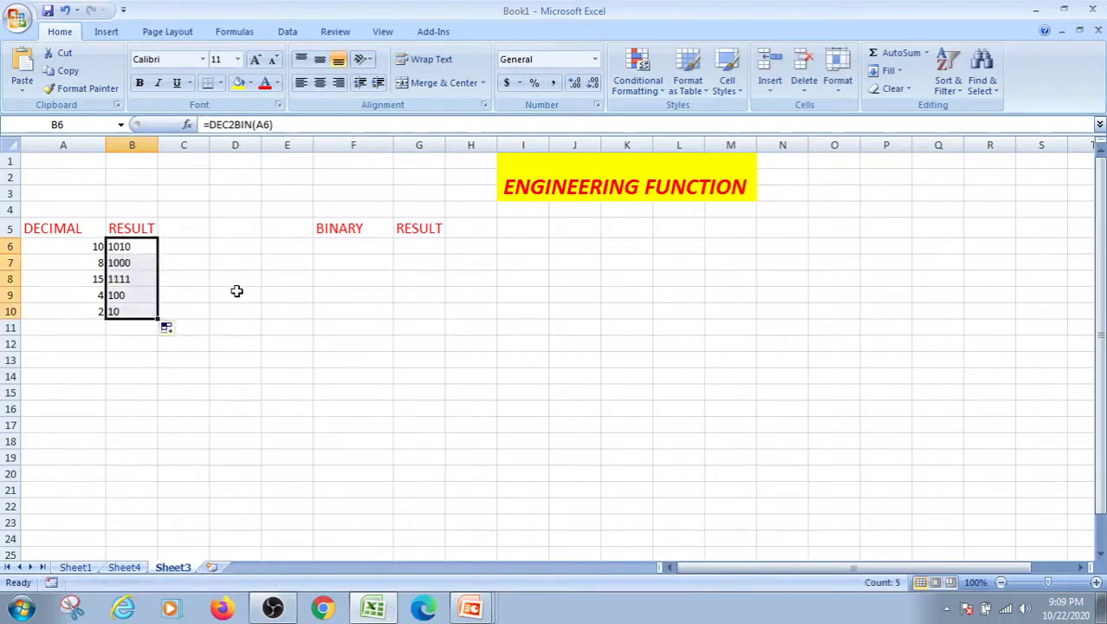
{"action": "left_click", "coordinate": [234, 291]}
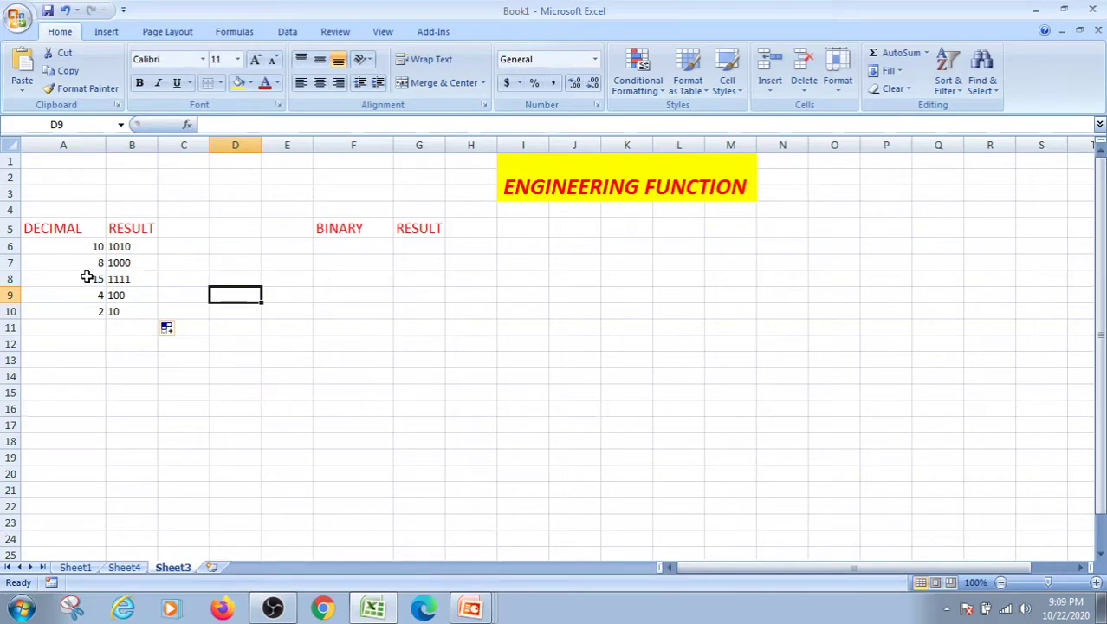
Enter the binary numbers 1010, 1000, 1111, 100 and 10 in F6:F10 under the BINARY heading.
{"action": "left_click", "coordinate": [328, 249]}
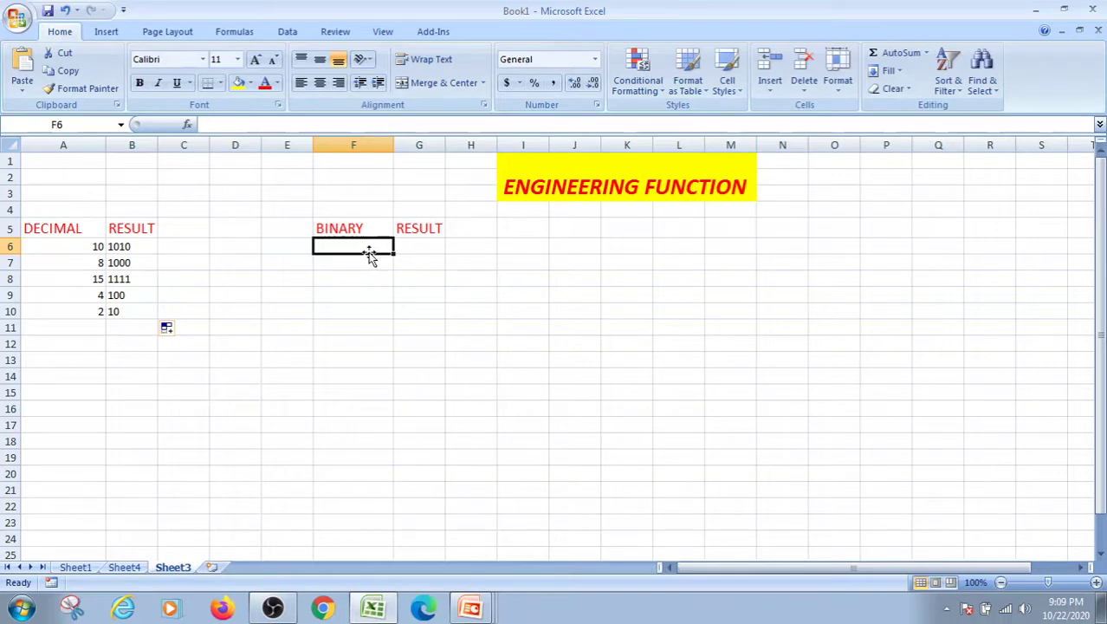
{"action": "type", "text": "1010"}
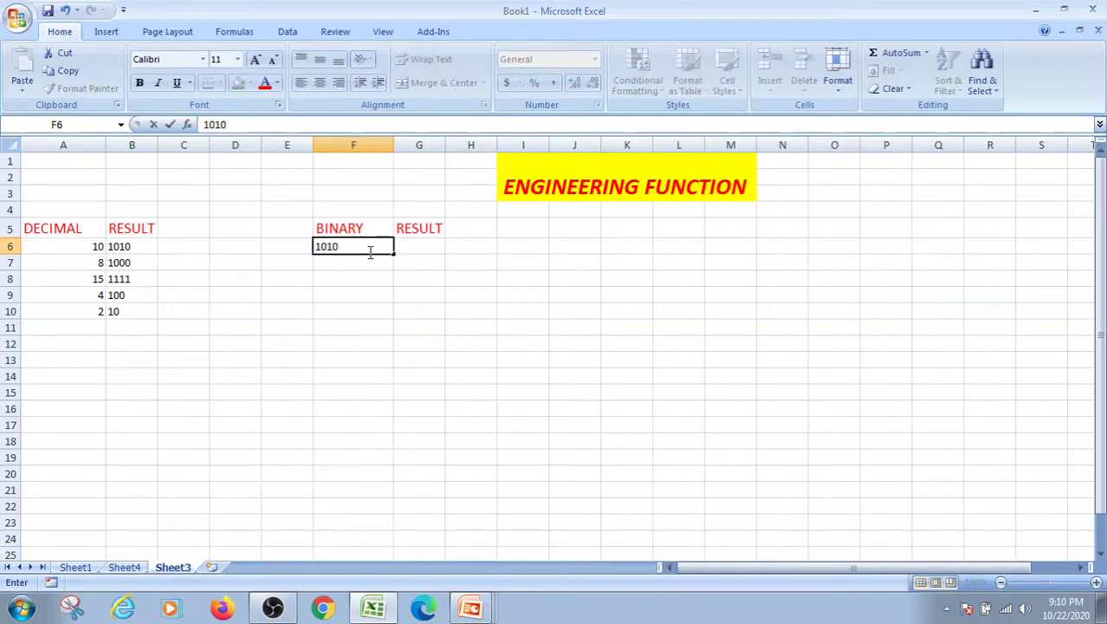
{"action": "key", "text": "Return"}
{"action": "type", "text": "1000"}
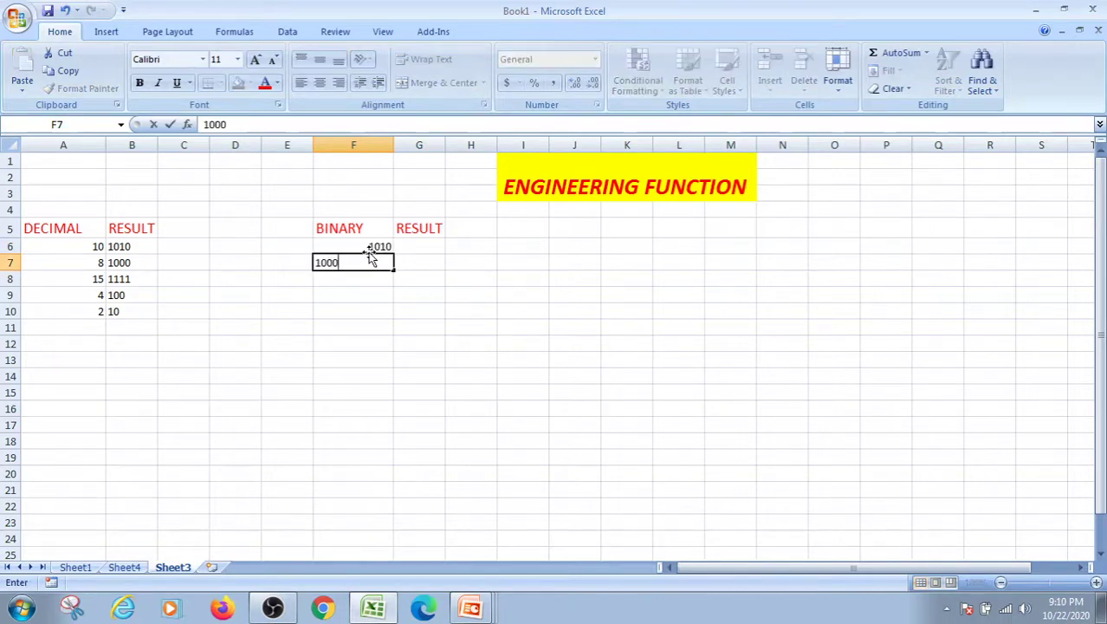
{"action": "key", "text": "Return"}
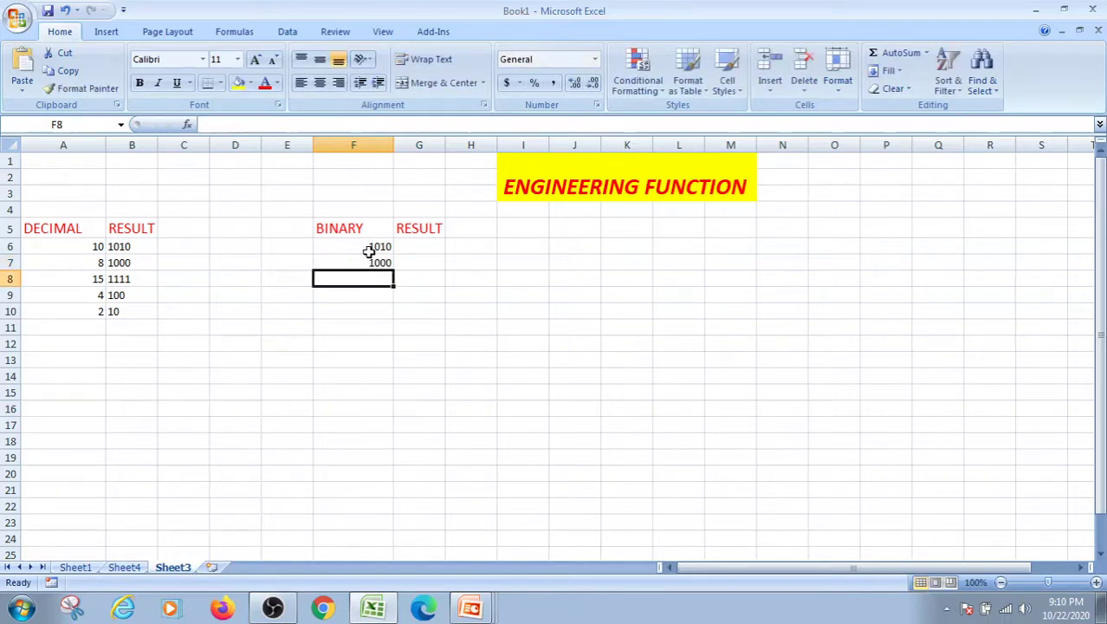
{"action": "type", "text": "1111"}
{"action": "key", "text": "Return"}
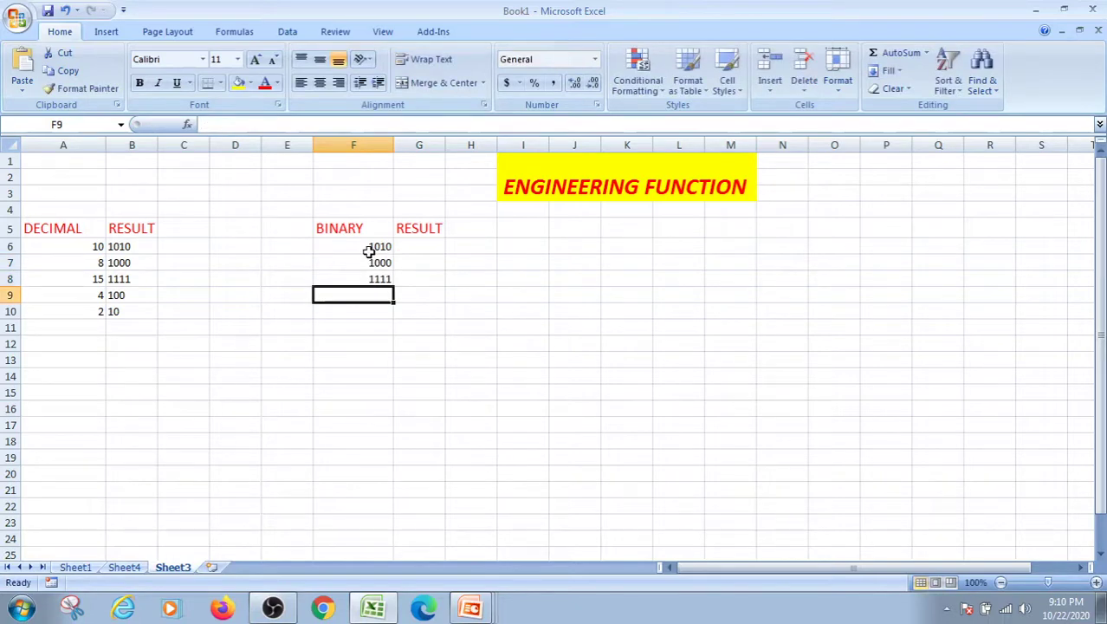
{"action": "type", "text": "100"}
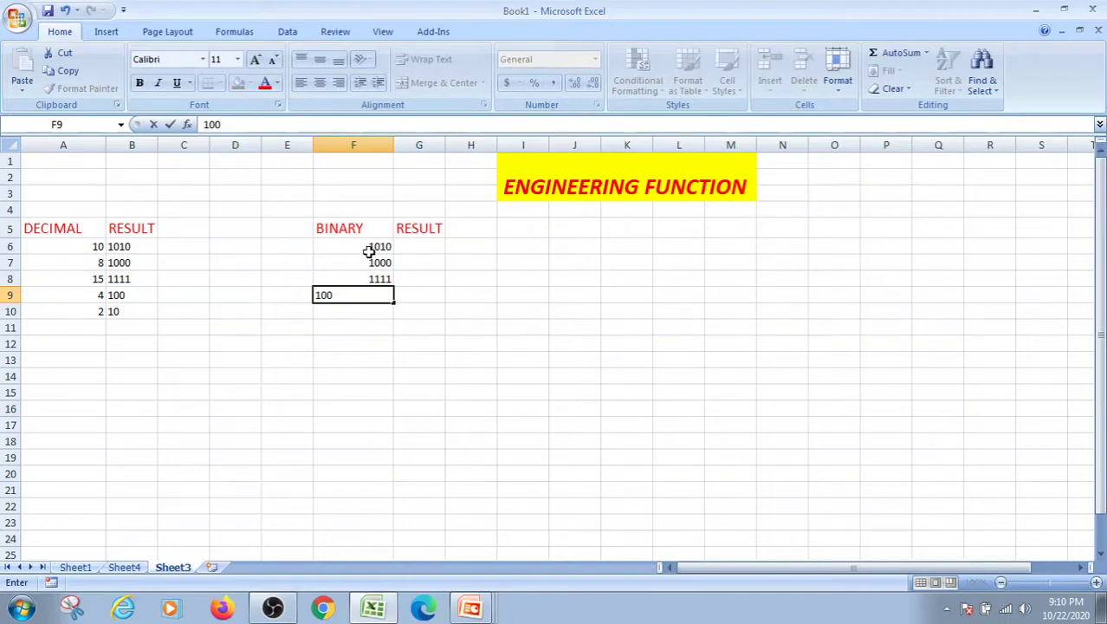
{"action": "key", "text": "Return"}
{"action": "type", "text": "10"}
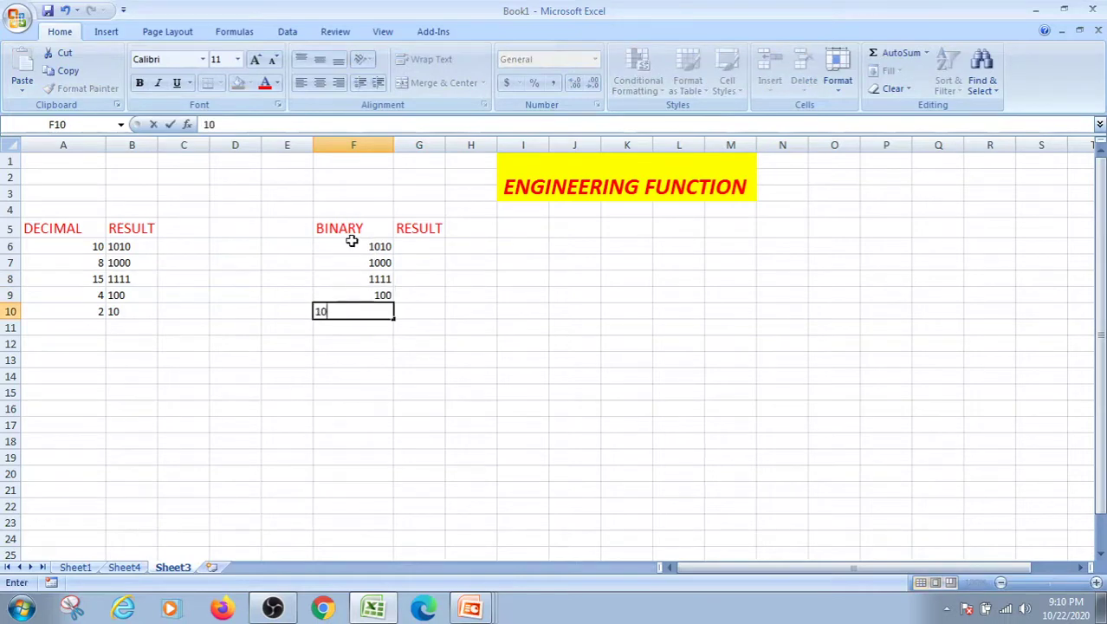
Enter the formula =BIN2DEC(F6) in G6 to convert the first binary number to decimal.
{"action": "left_click", "coordinate": [423, 250]}
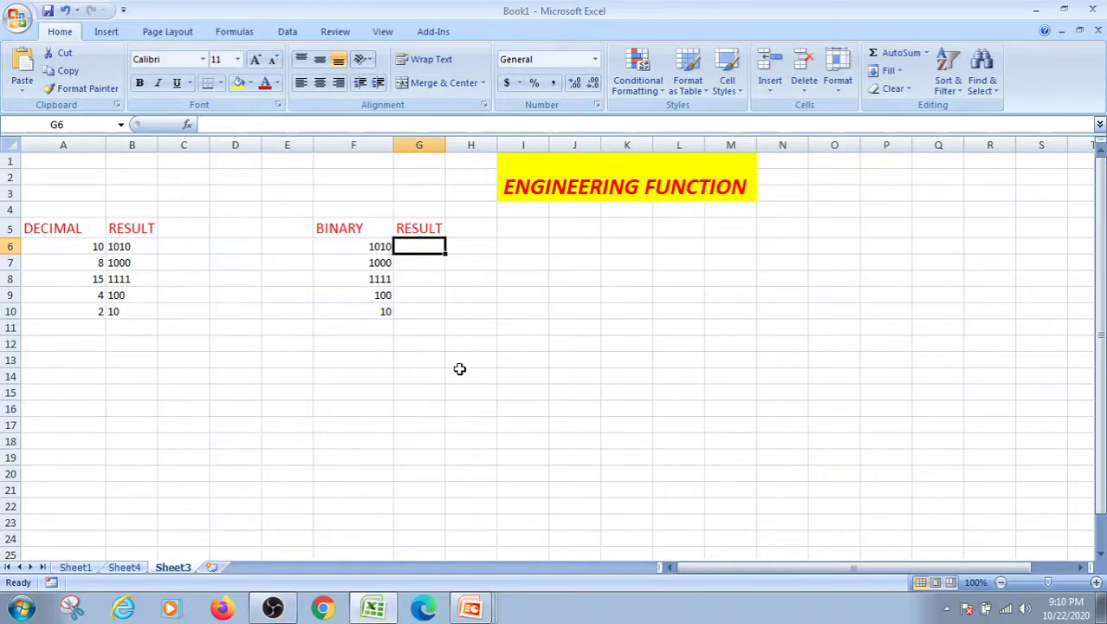
{"action": "double_click", "coordinate": [421, 246]}
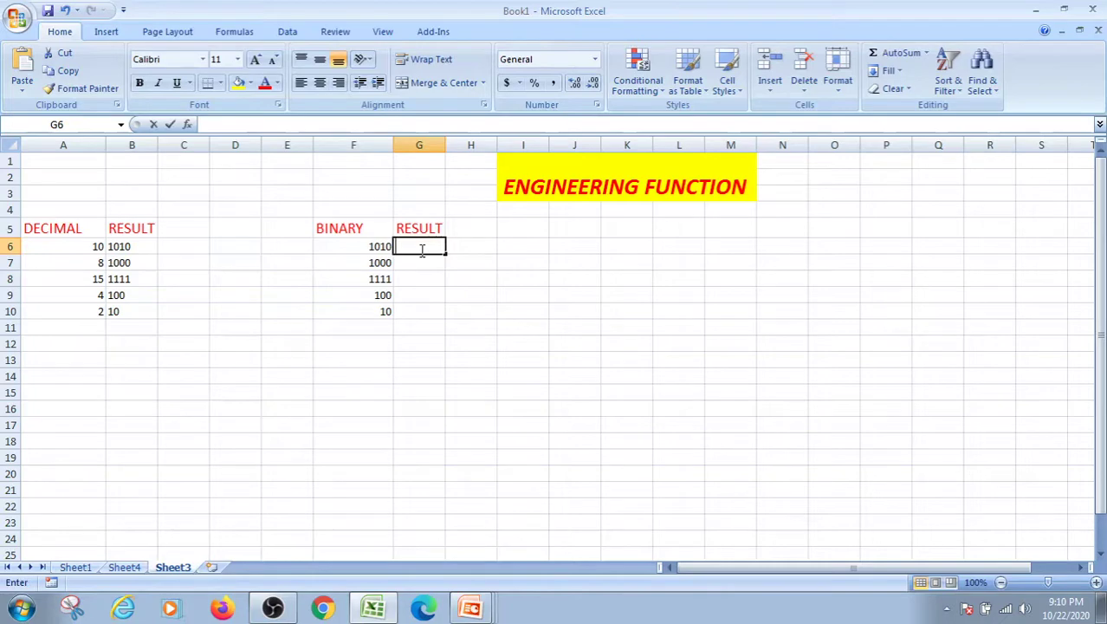
{"action": "type", "text": "=b"}
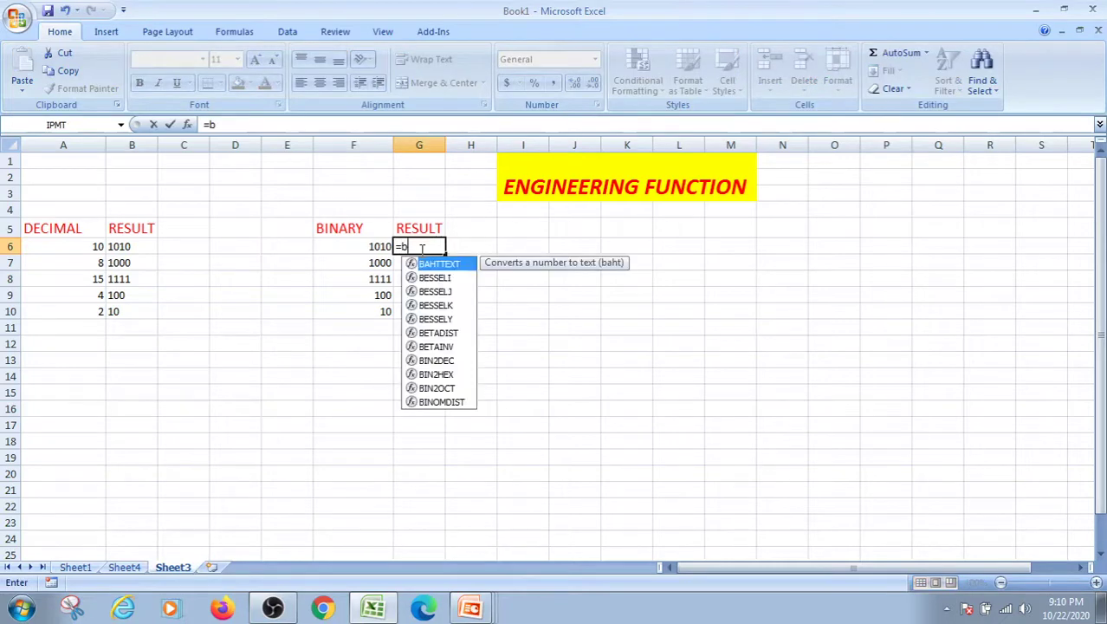
{"action": "type", "text": "i"}
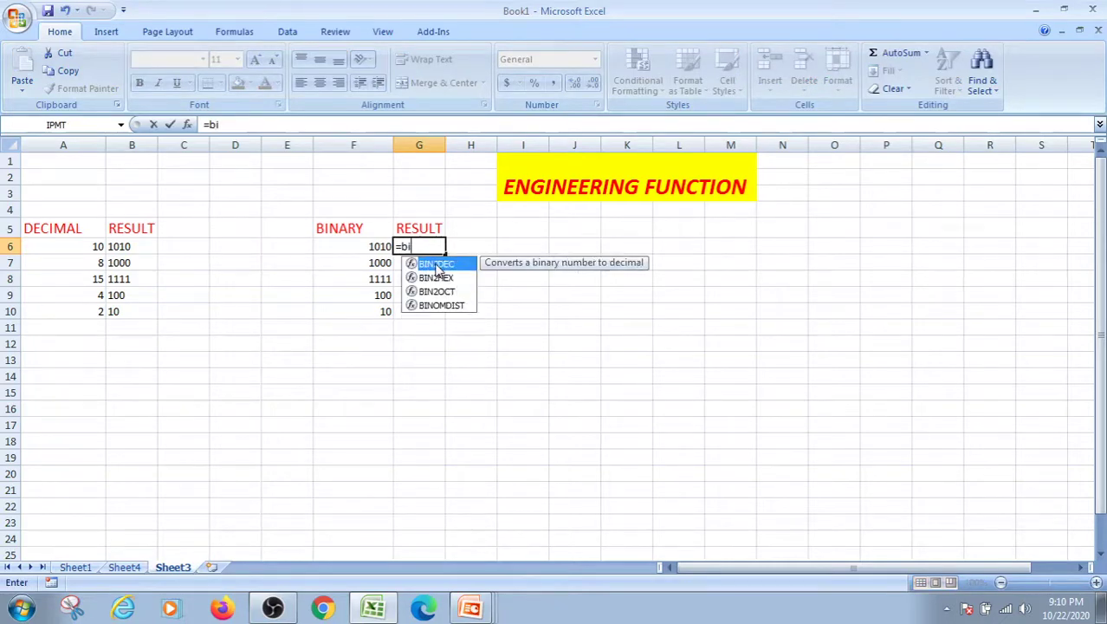
{"action": "double_click", "coordinate": [437, 264]}
{"action": "left_click", "coordinate": [373, 246]}
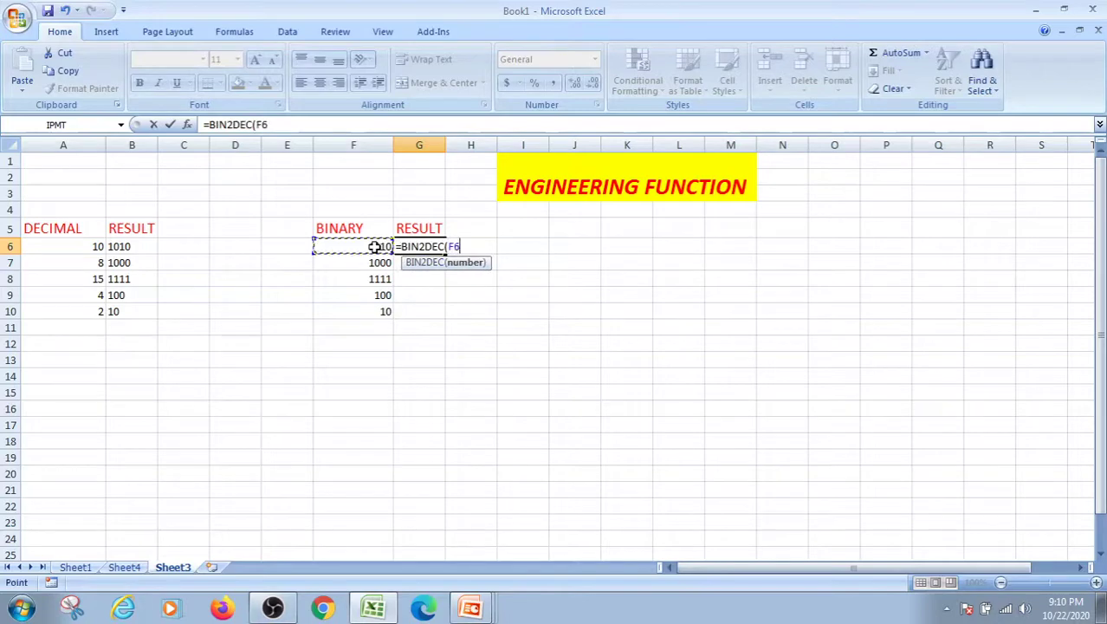
{"action": "type", "text": ")"}
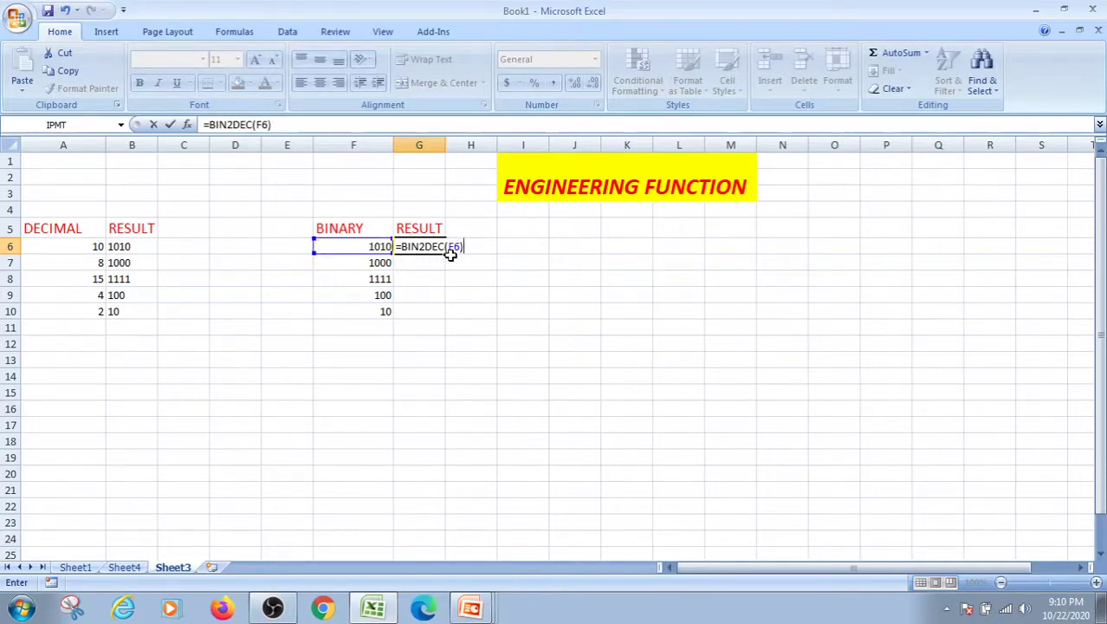
{"action": "key", "text": "Return"}
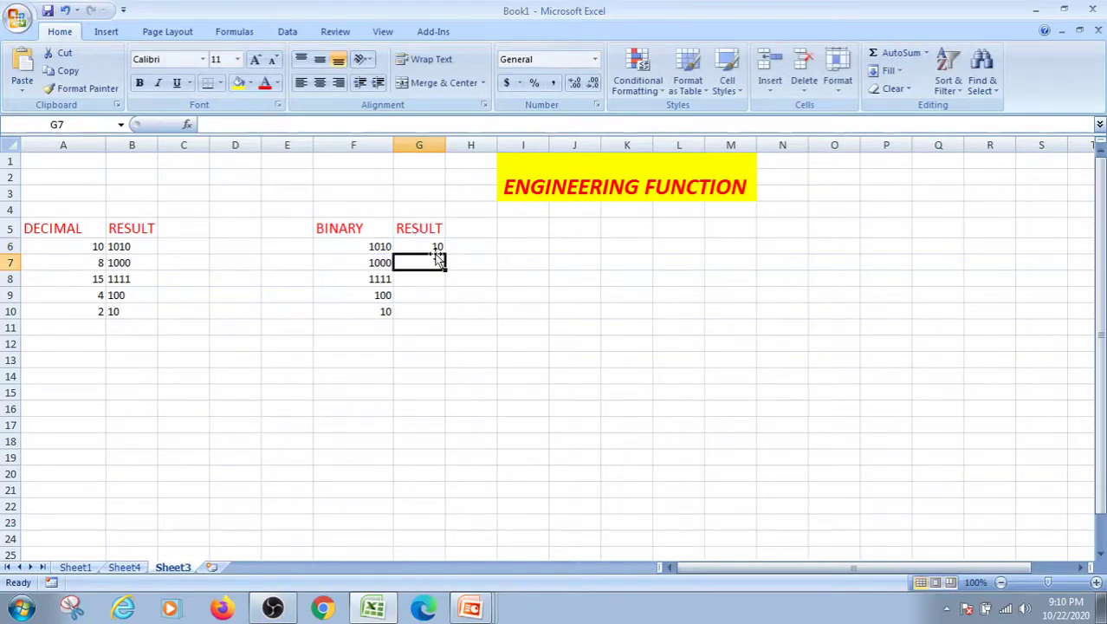
Fill the BIN2DEC formula from G6 down to G10.
{"action": "left_click", "coordinate": [433, 246]}
{"action": "left_click_drag", "start_coordinate": [444, 256], "coordinate": [441, 316]}
{"action": "left_click", "coordinate": [520, 314]}
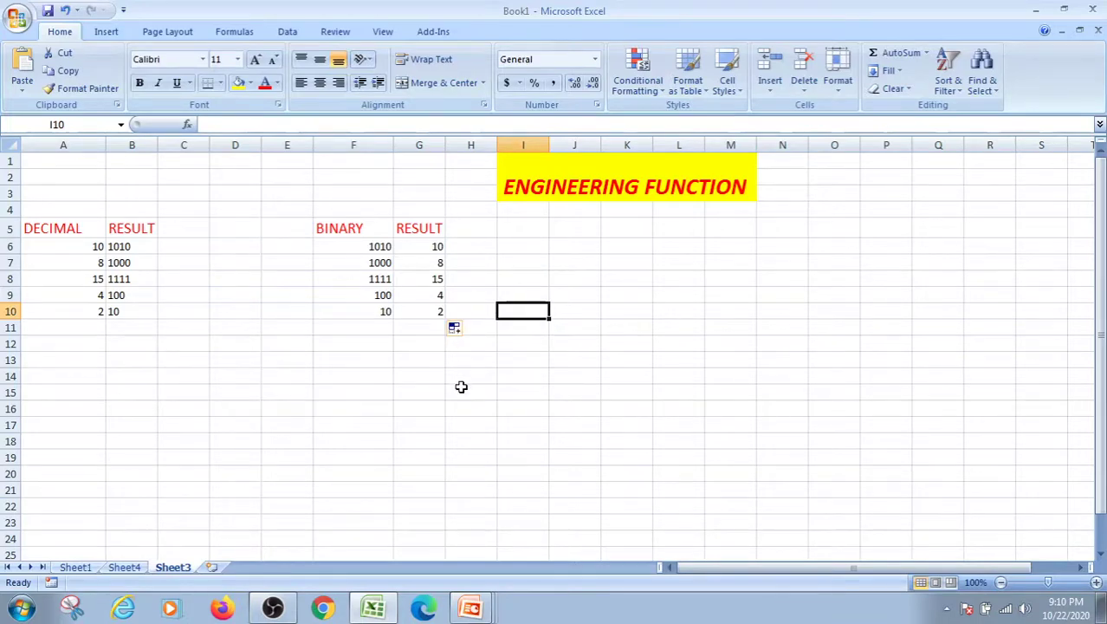
Review the financial functions on Sheet1 and the database function on Sheet4, and return to Sheet3.
{"action": "left_click", "coordinate": [73, 568]}
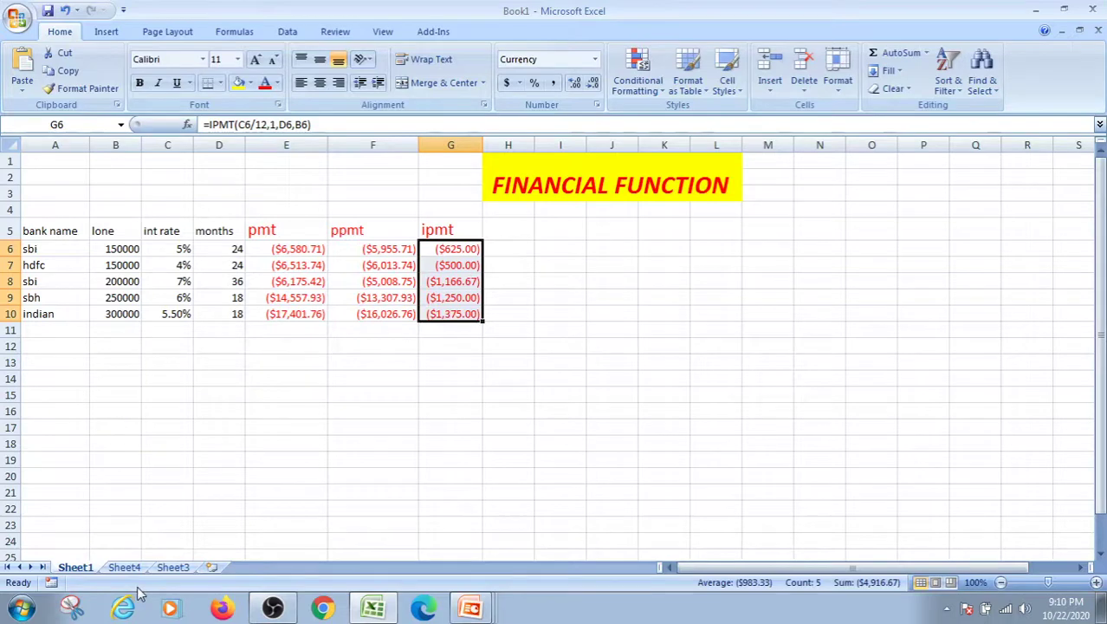
{"action": "left_click", "coordinate": [120, 567]}
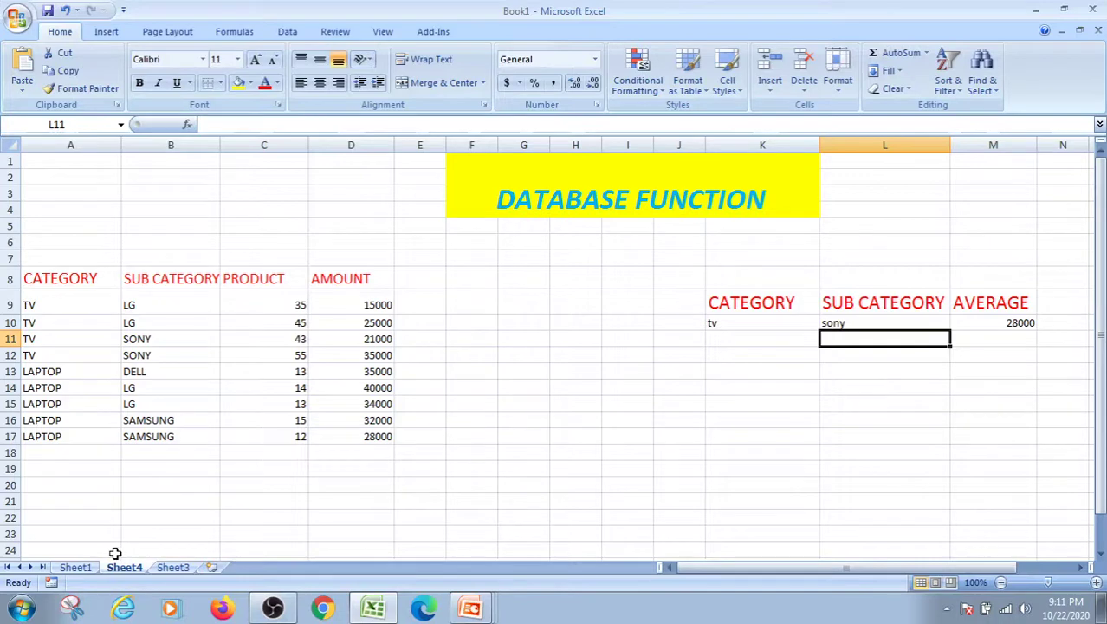
{"action": "left_click", "coordinate": [172, 567]}
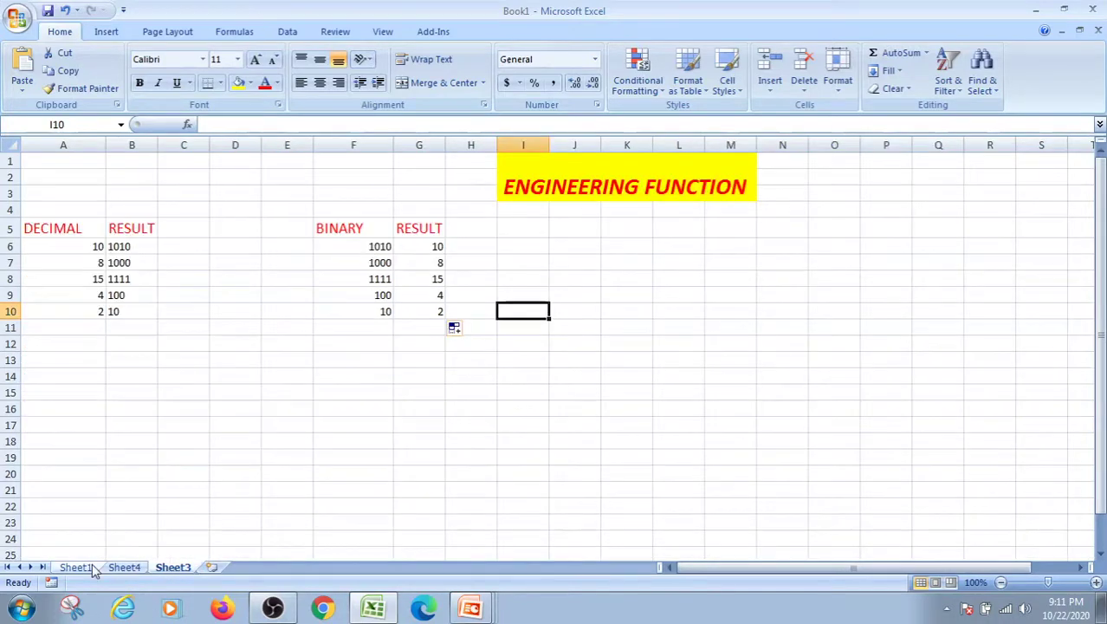